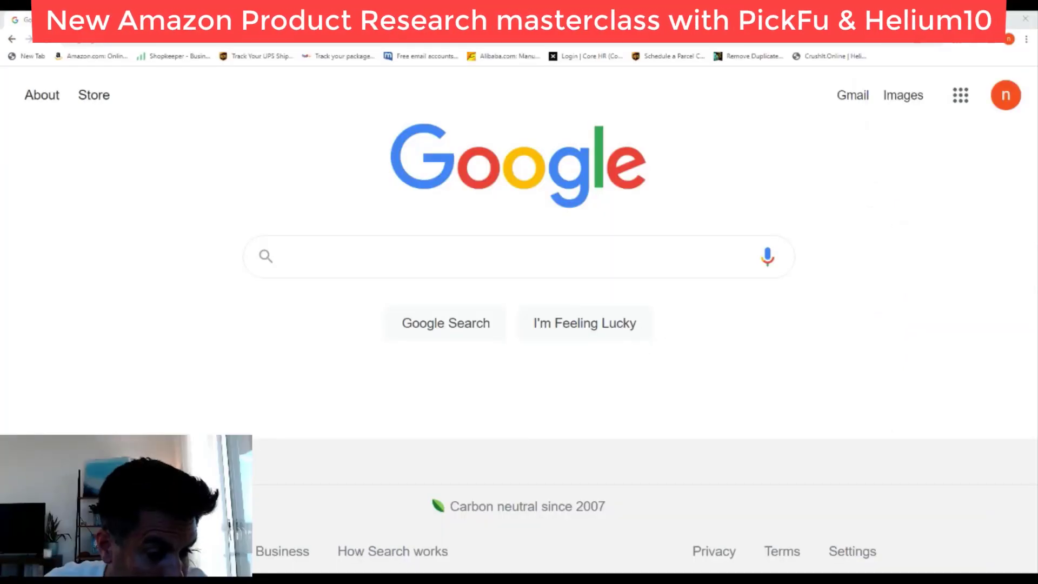
Step: Type 'pickfu' into the Google search box, correcting a typo
click(326, 253)
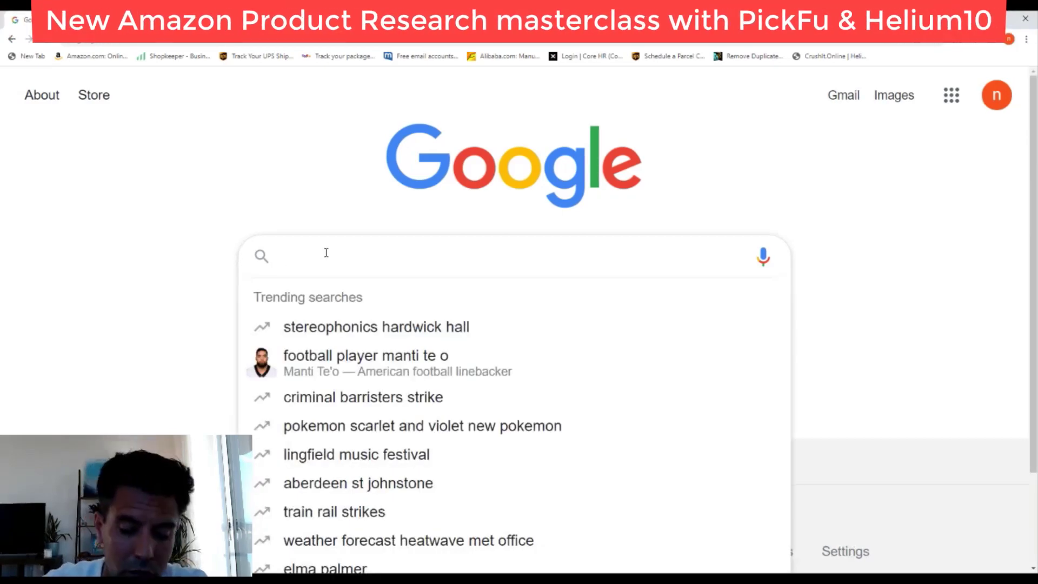
text(pickfu)
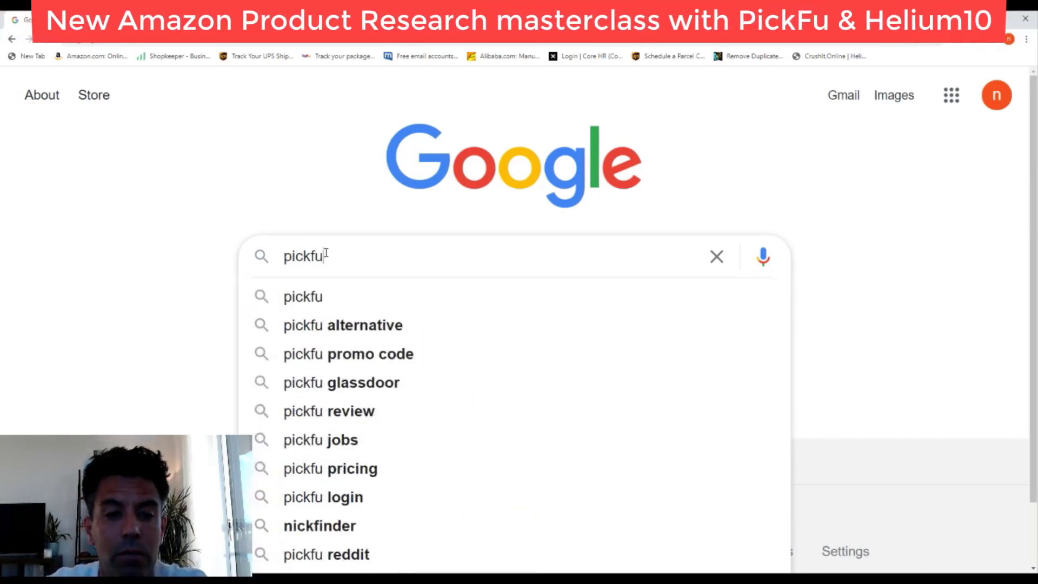
Step: Open pickfu.com from the results and scroll to its footer with Discover, Industries and Guides links
click(303, 302)
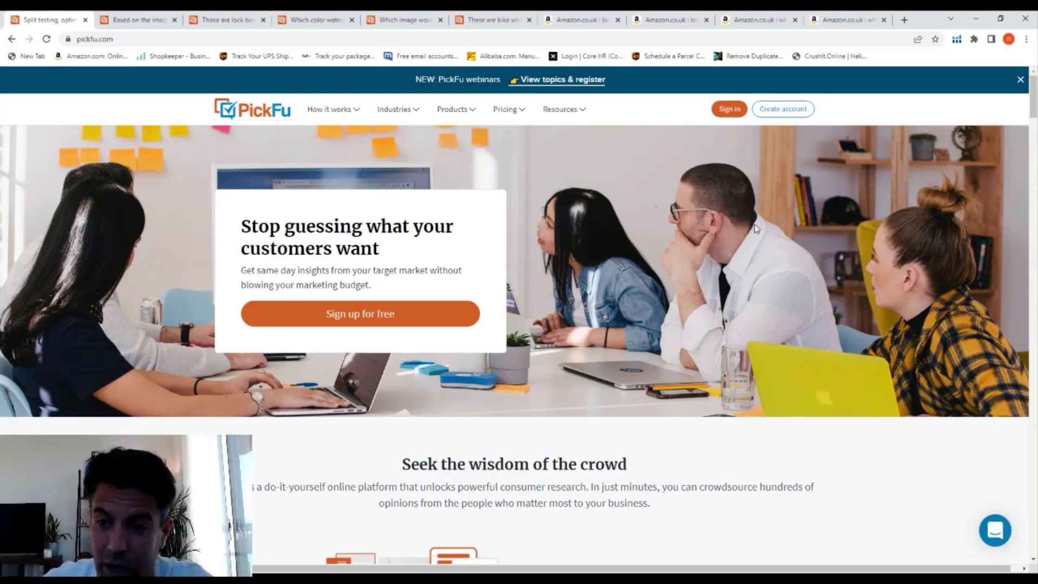
drag(1033, 107, 576, 173)
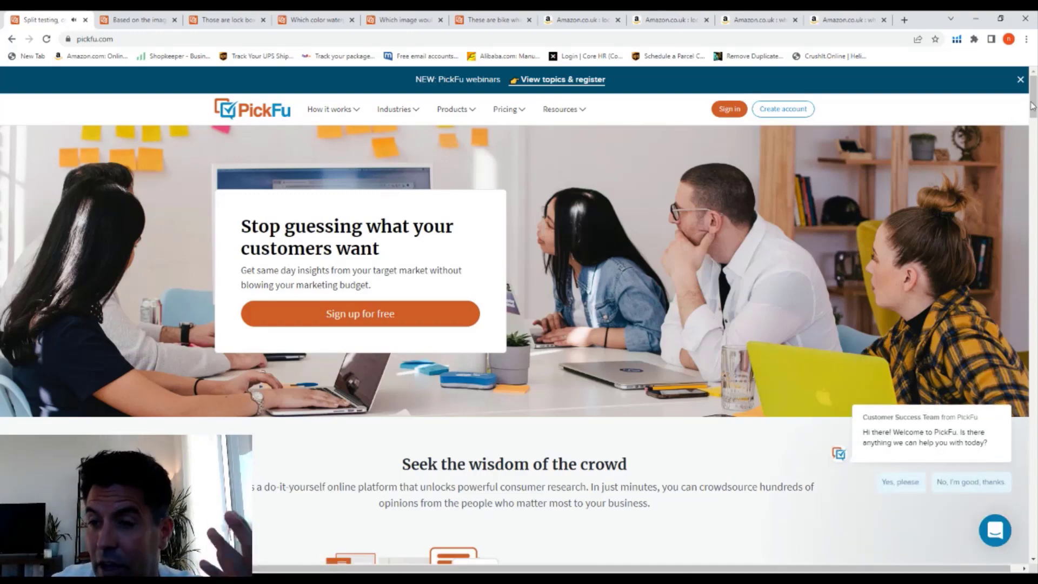
mouse_move(1033, 102)
mouse_down()
mouse_move(1034, 207)
mouse_move(1033, 86)
mouse_up()
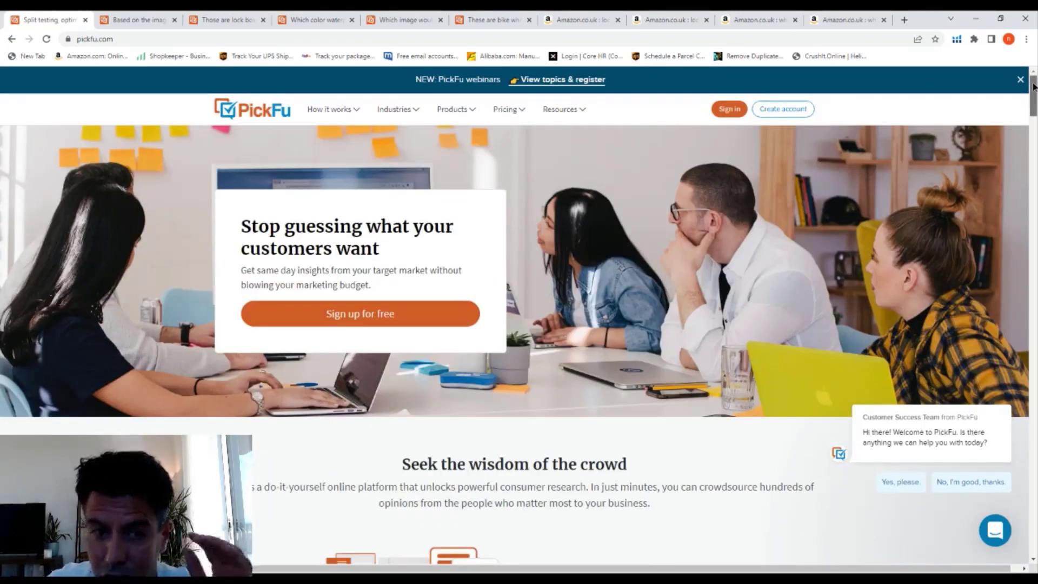
drag(1034, 92, 1034, 532)
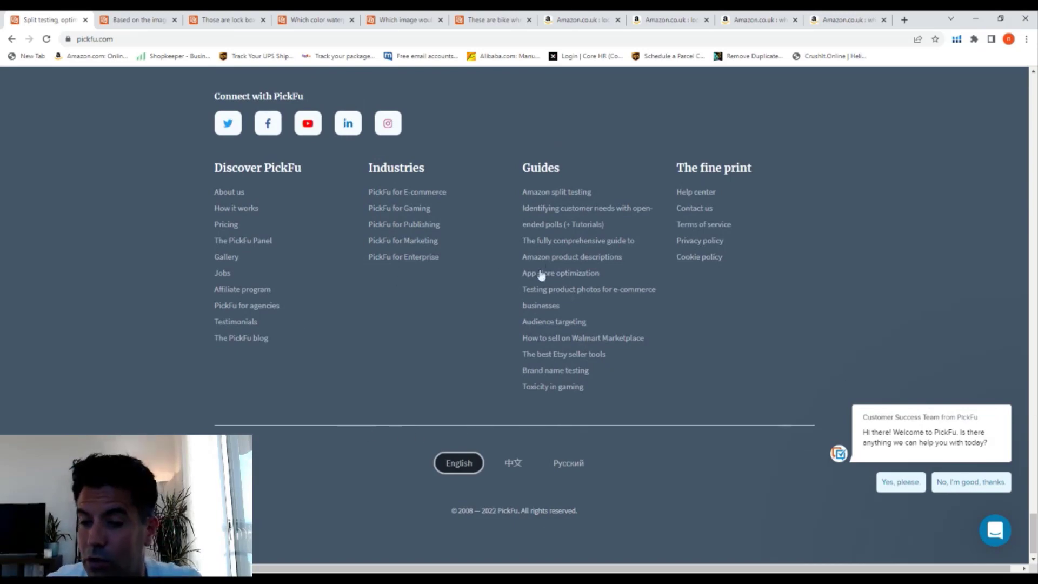
Step: Open the PickFu public poll gallery from the footer and scroll through the polls
click(227, 257)
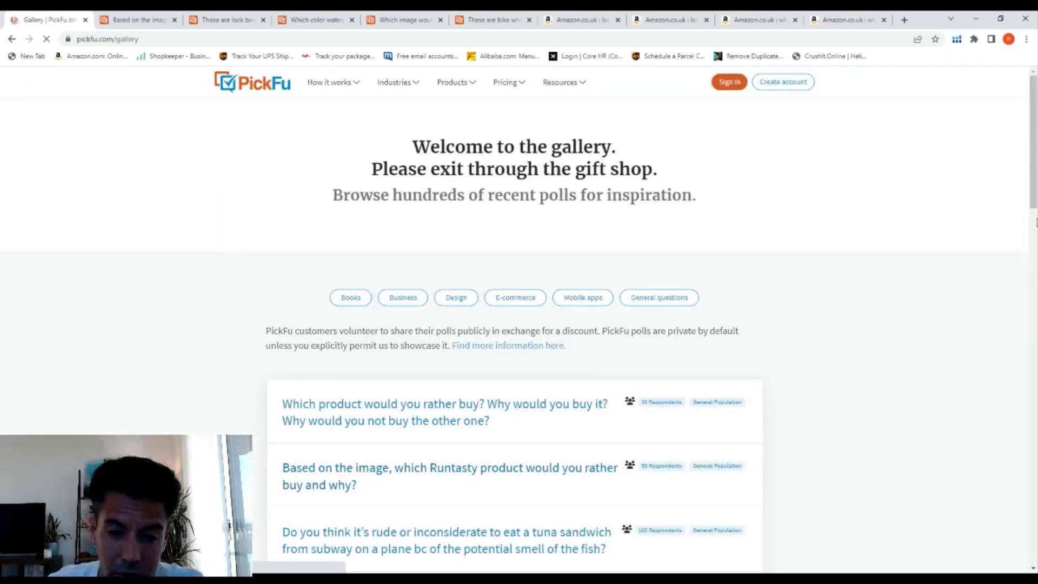
scroll(946, 222, down, 4)
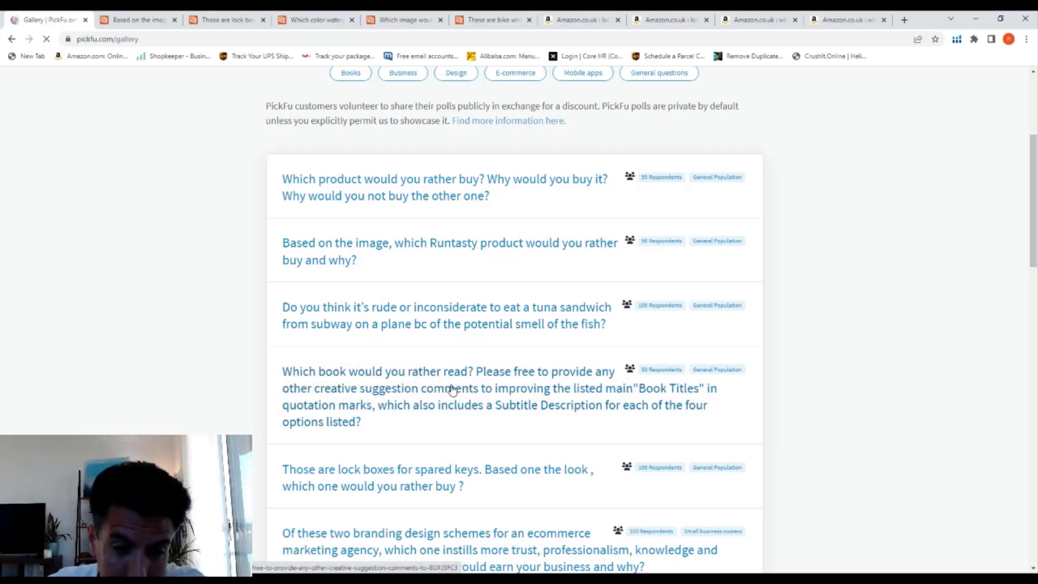
scroll(562, 387, down, 1)
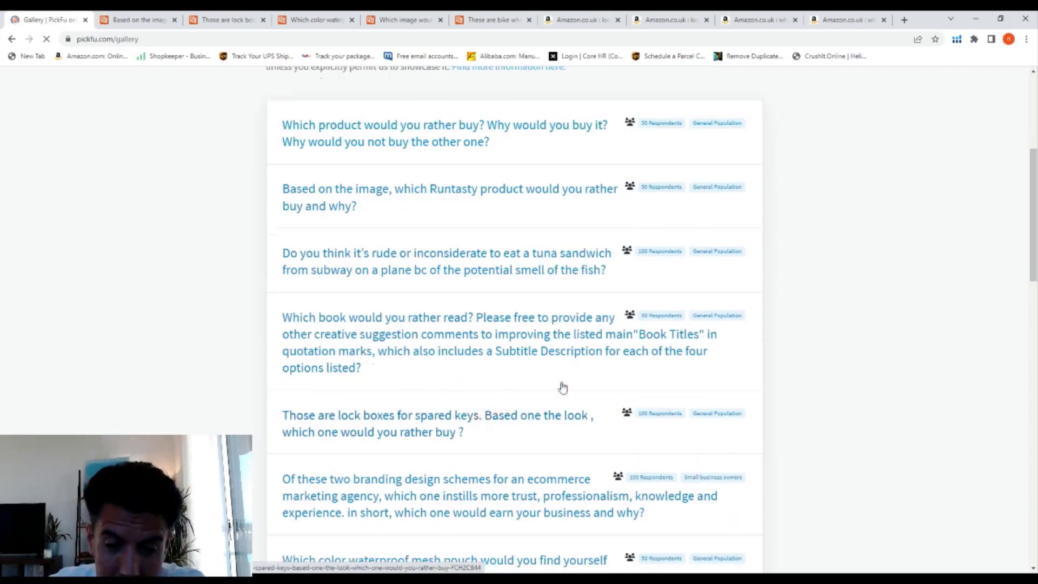
Step: Open the Runtasty poll and the lock boxes poll each in a new tab
right_click(318, 198)
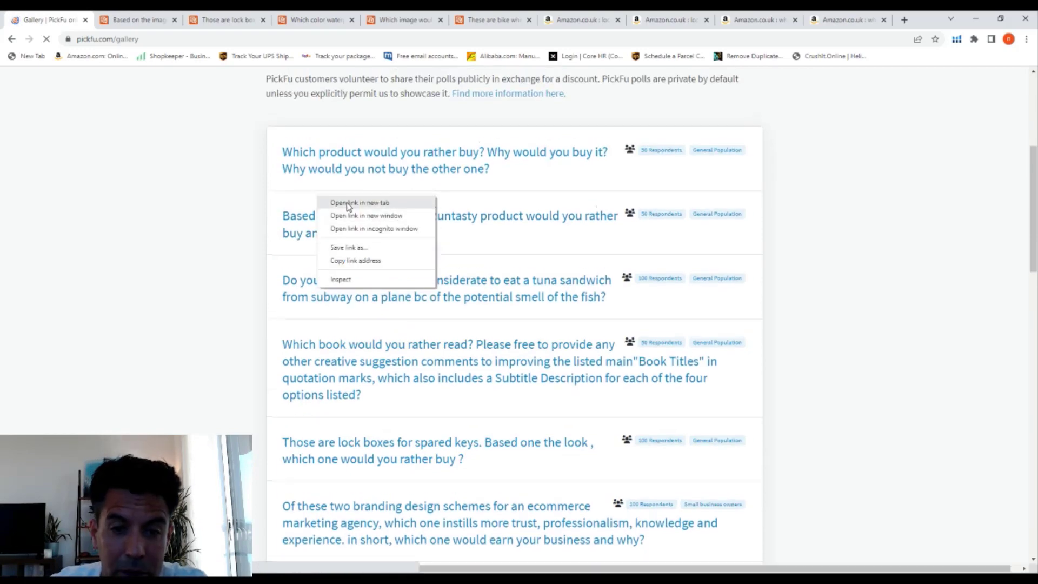
click(346, 202)
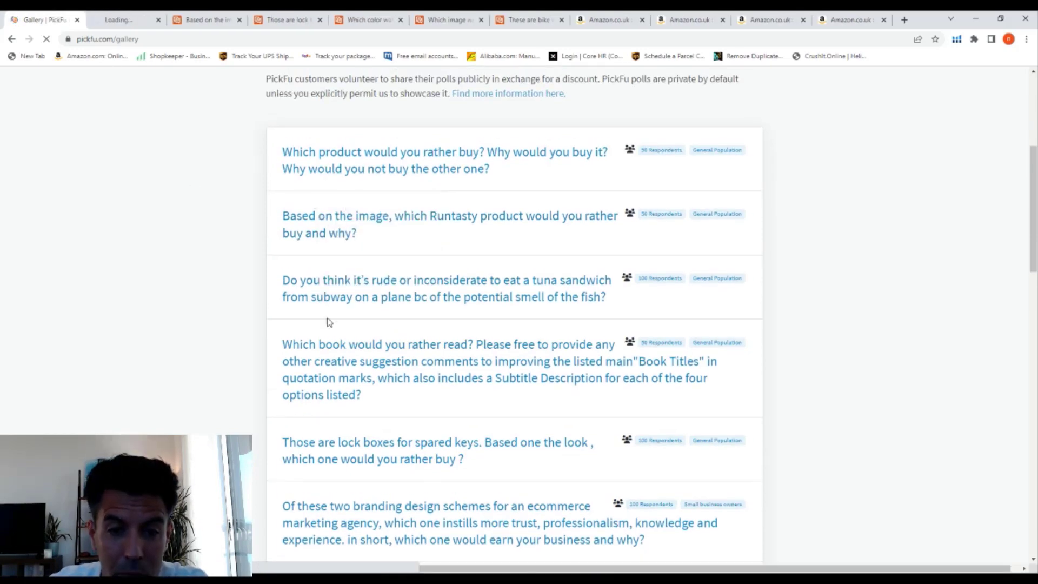
scroll(452, 303, down, 1)
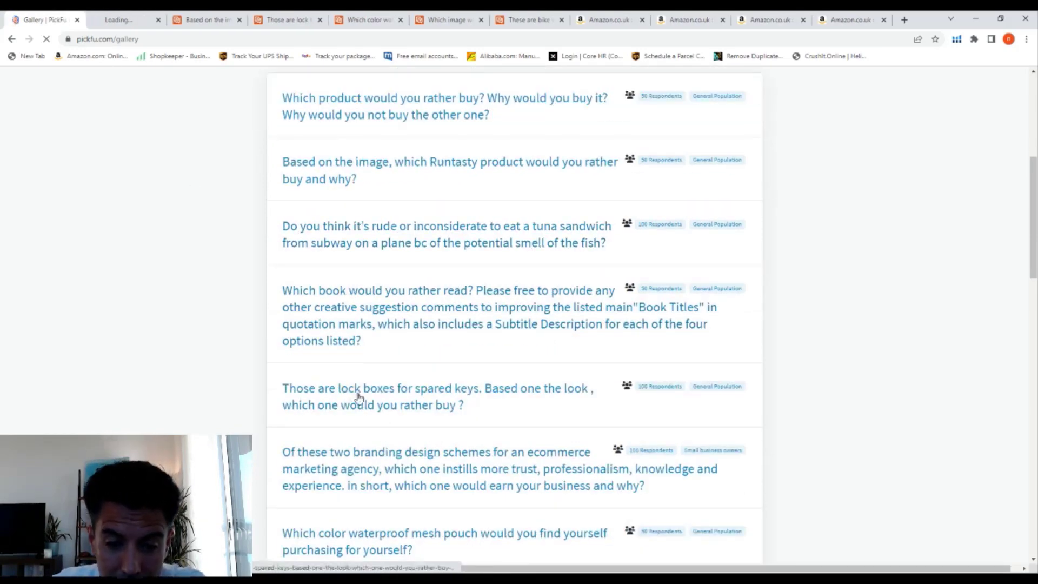
scroll(358, 394, down, 1)
right_click(329, 335)
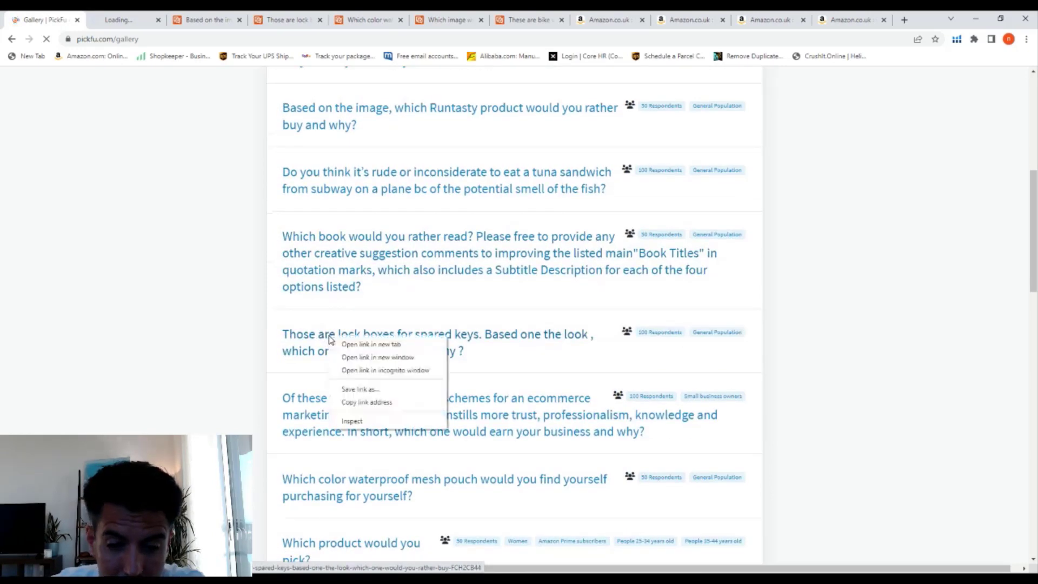
click(388, 345)
Step: Scroll to the bottom of the gallery and go to page 2
scroll(489, 298, down, 4)
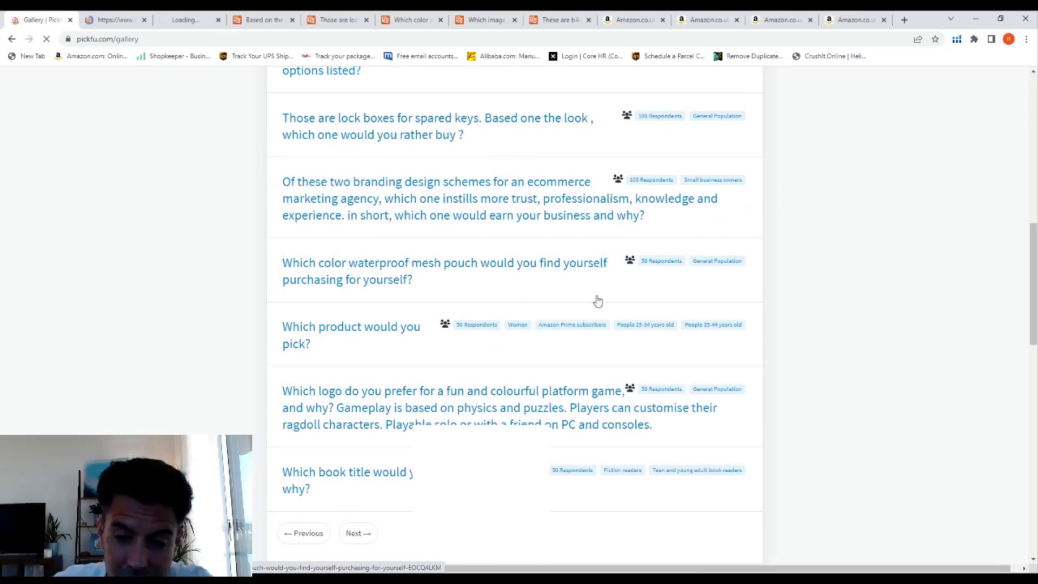
scroll(641, 193, down, 2)
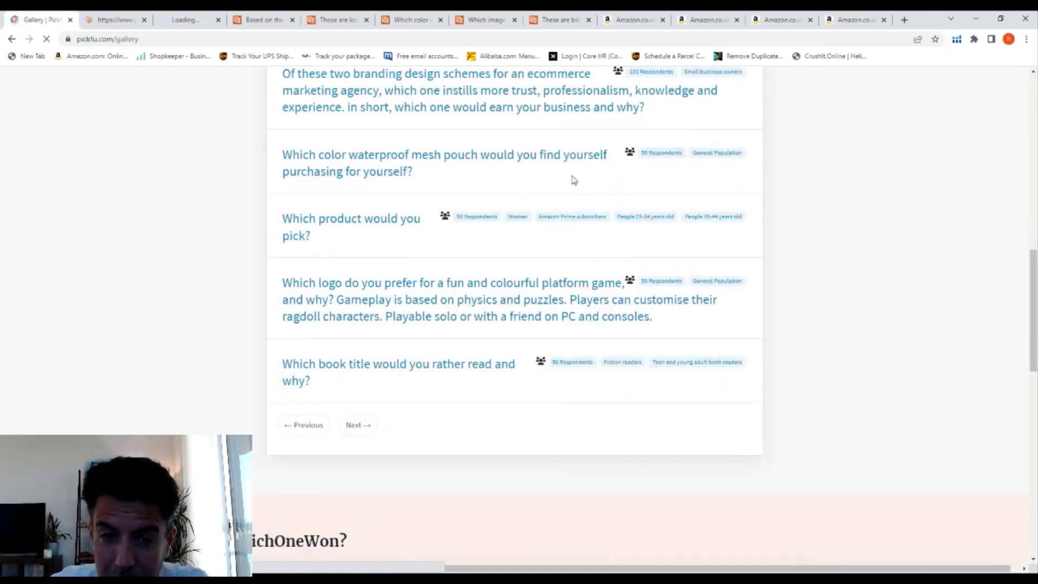
click(351, 425)
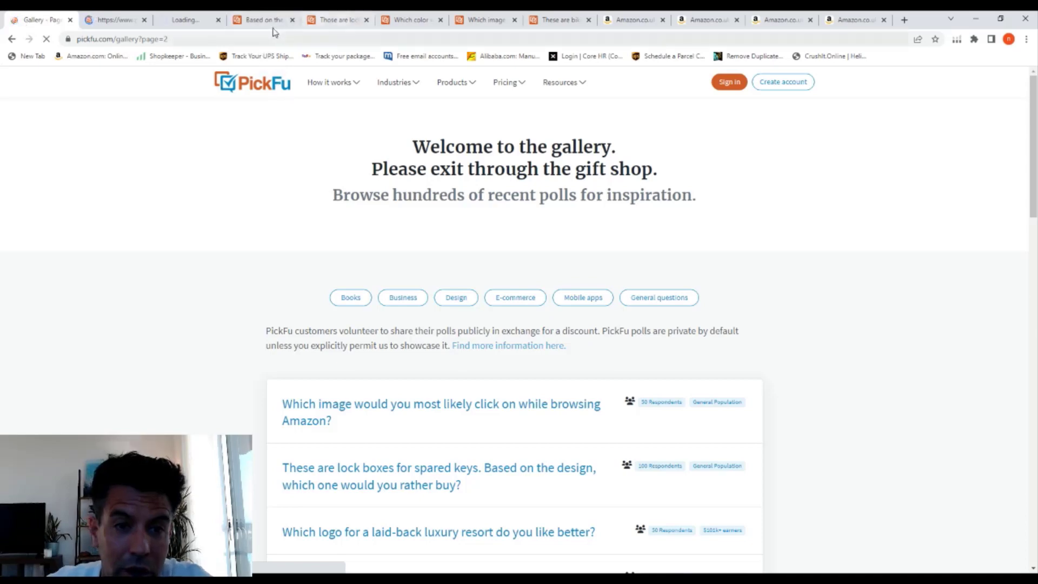
Step: Review the waterproof mesh pouch poll and the Amazon image click poll results
click(400, 20)
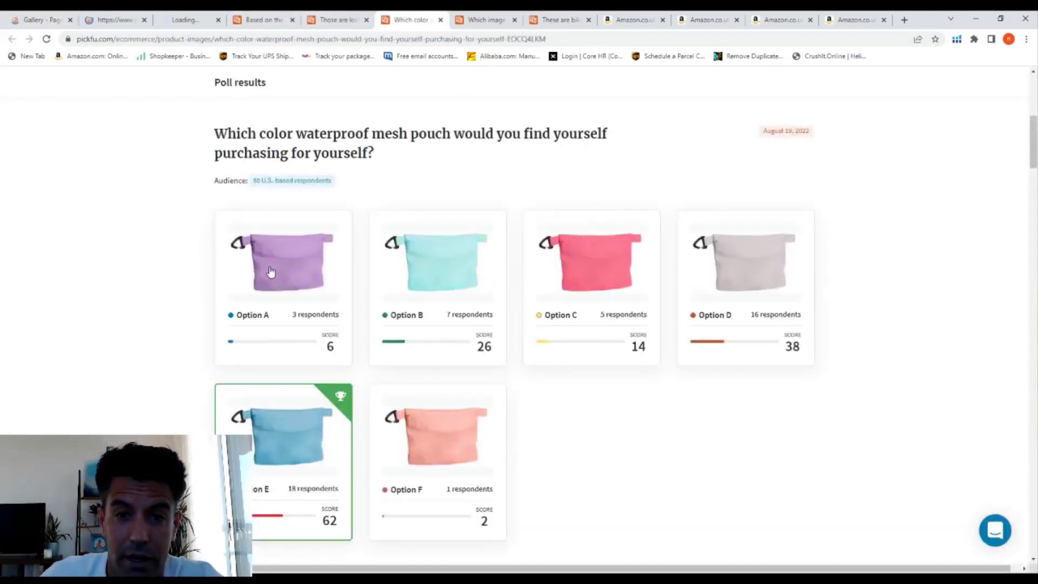
scroll(621, 146, up, 3)
scroll(540, 173, down, 2)
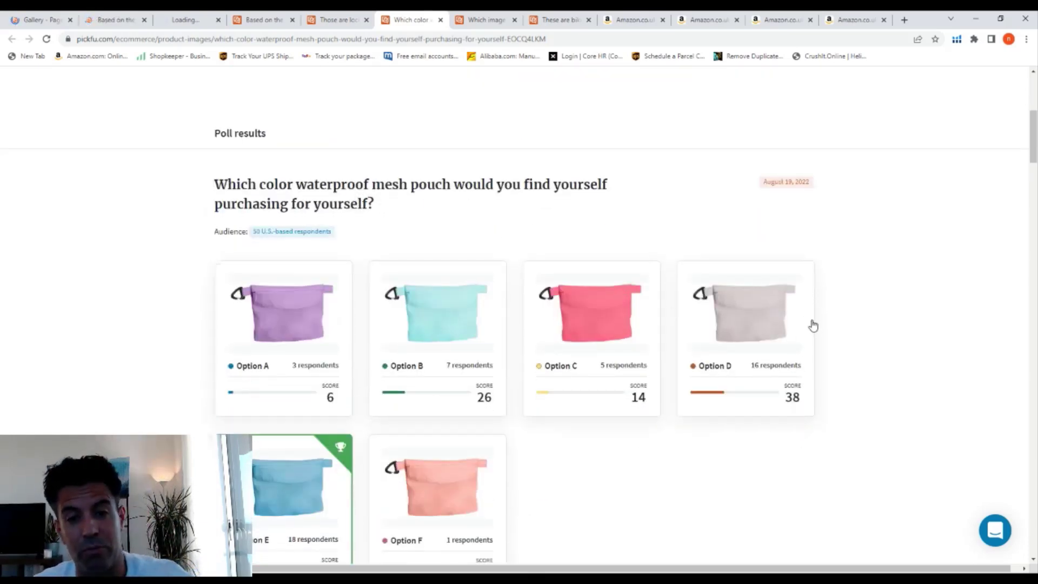
scroll(811, 324, down, 2)
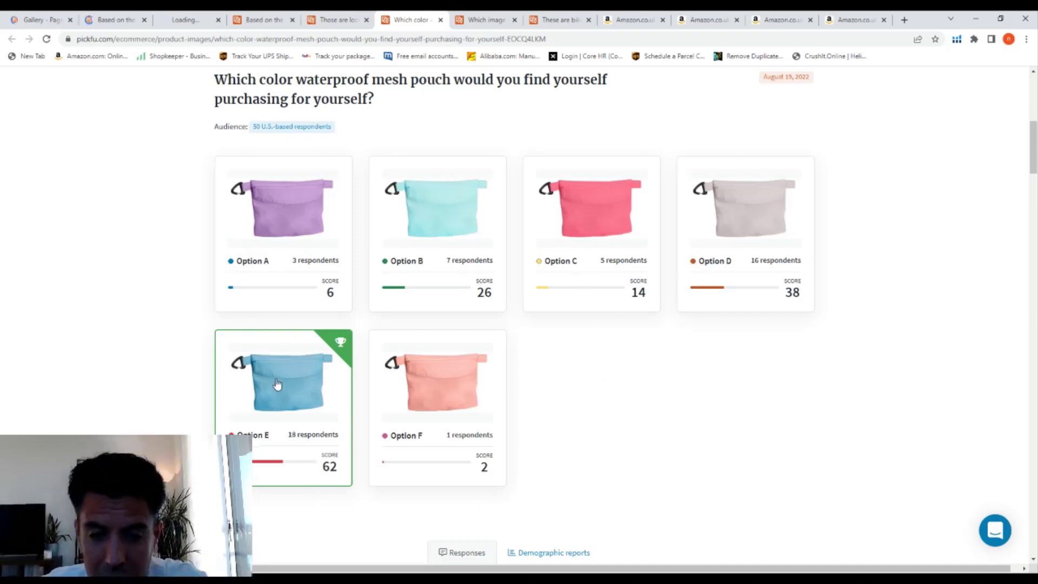
scroll(677, 396, up, 2)
scroll(679, 397, up, 6)
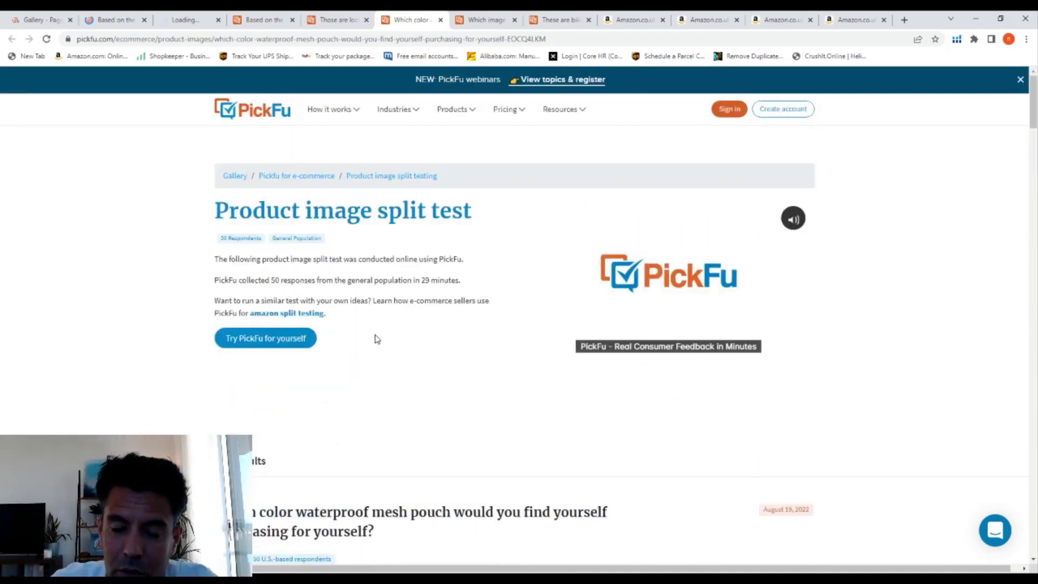
click(482, 20)
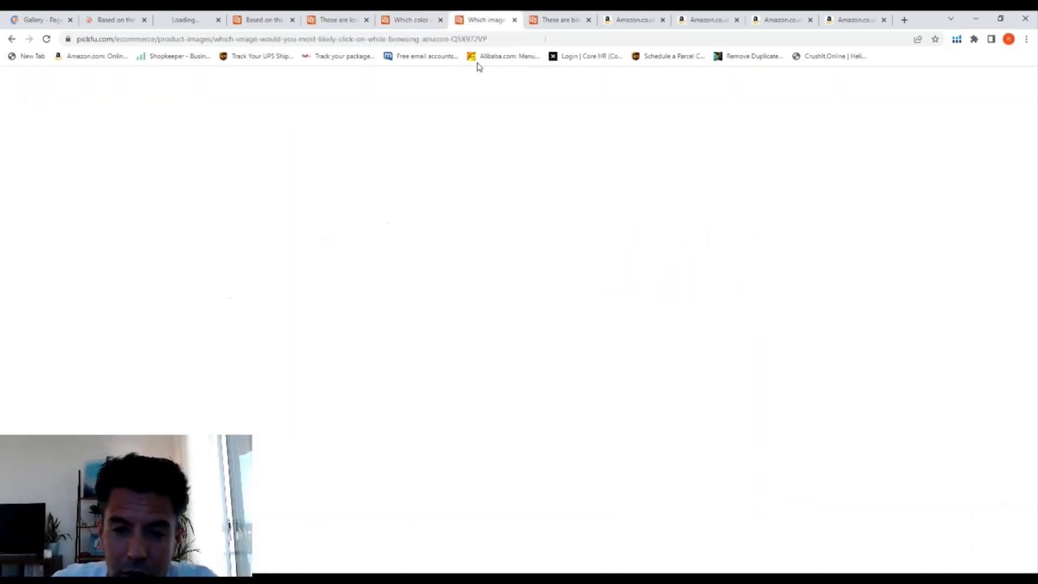
scroll(594, 238, down, 5)
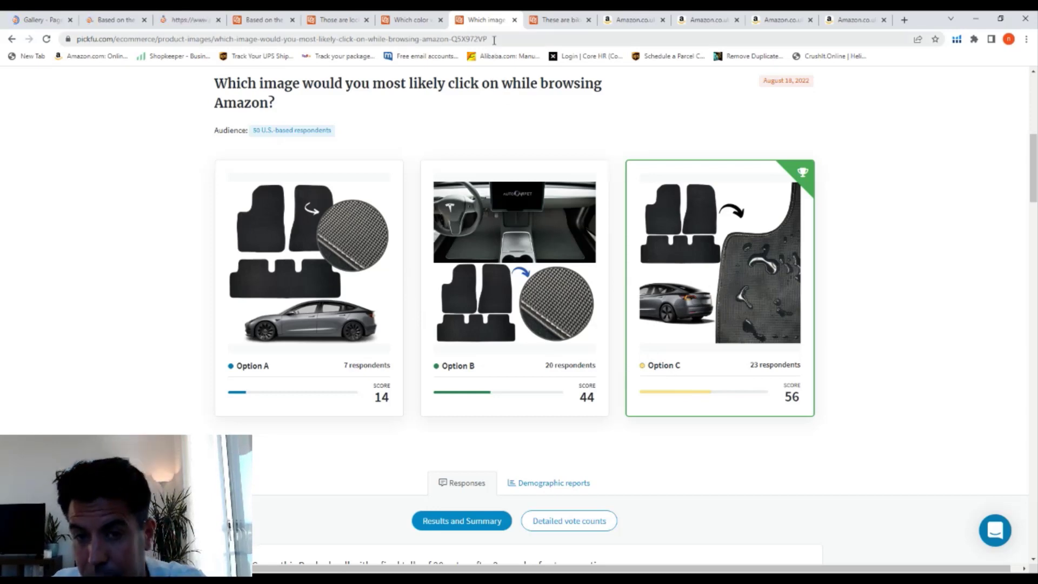
Step: Bring up the bike wheel lights poll, where Option A leads 58 to 42
click(557, 20)
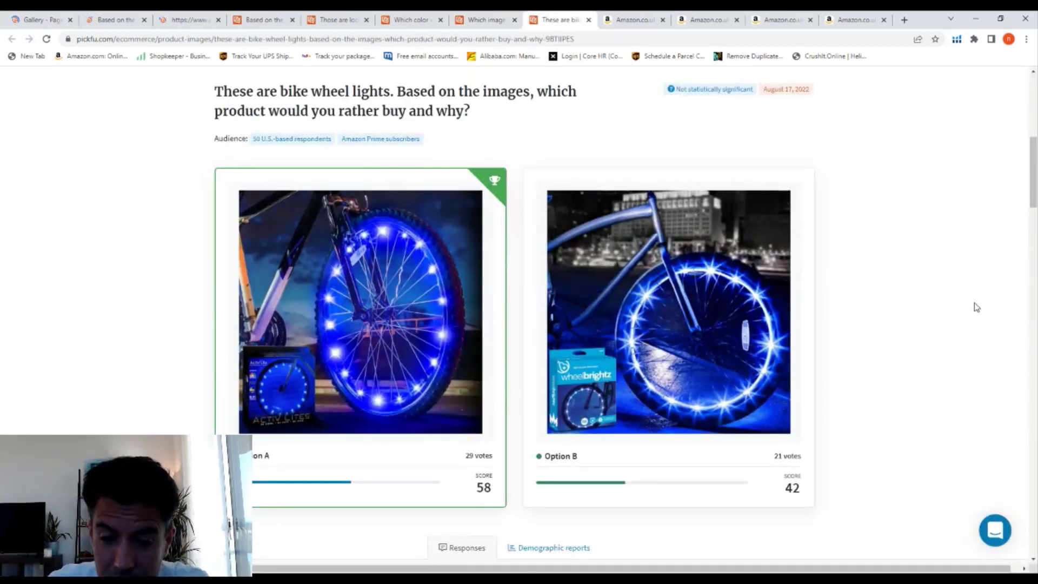
scroll(959, 301, up, 3)
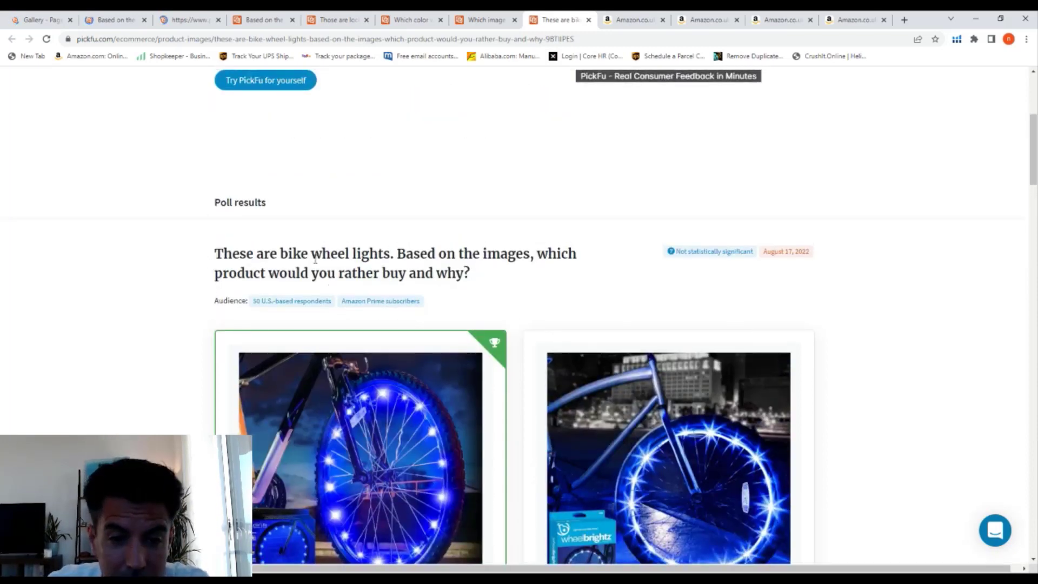
scroll(574, 271, down, 3)
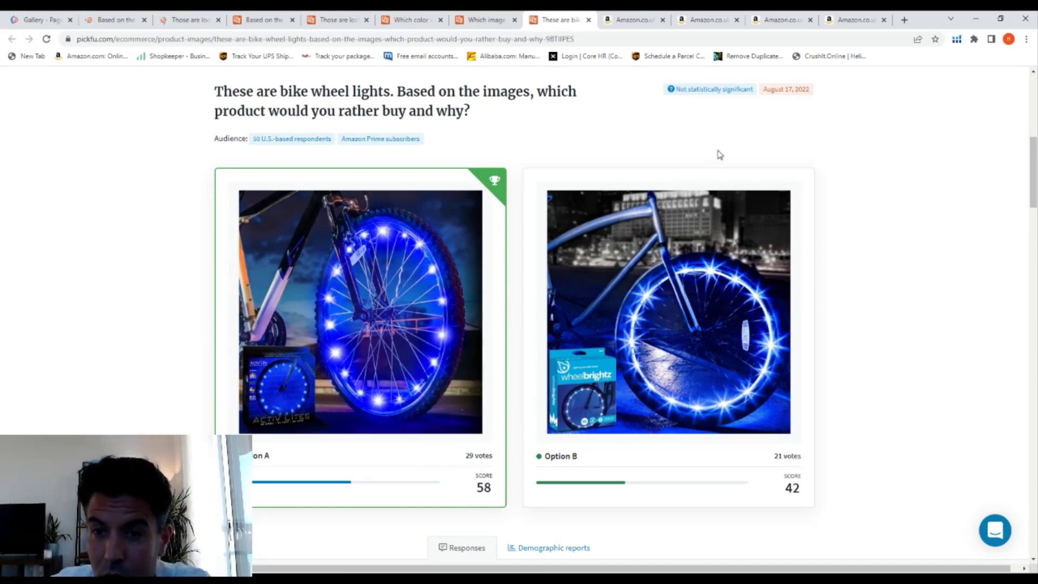
Step: Scroll through the Amazon.co.uk 'wheel led bike' results and their Helium 10 rank data
click(758, 22)
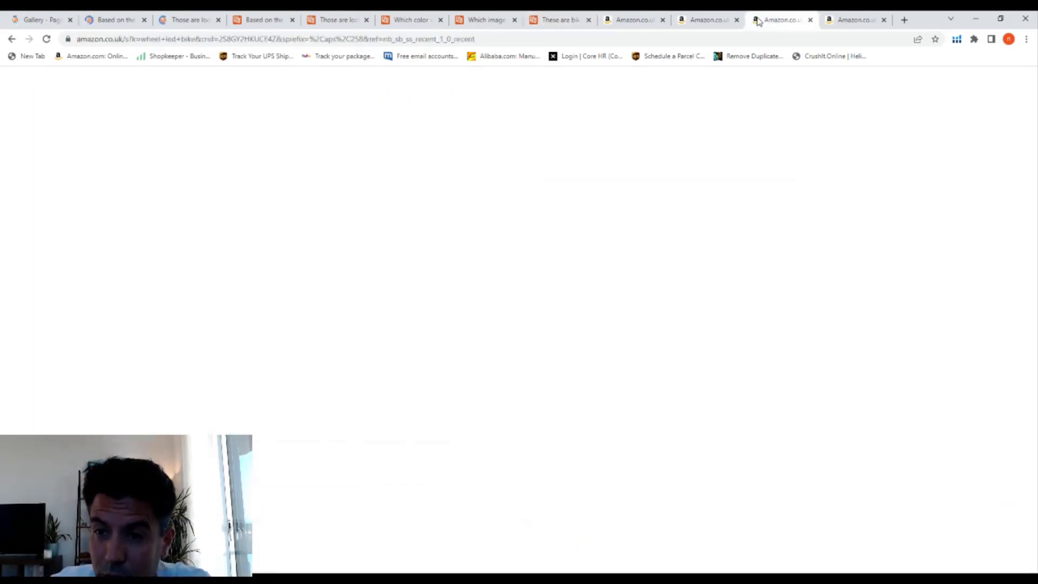
click(849, 21)
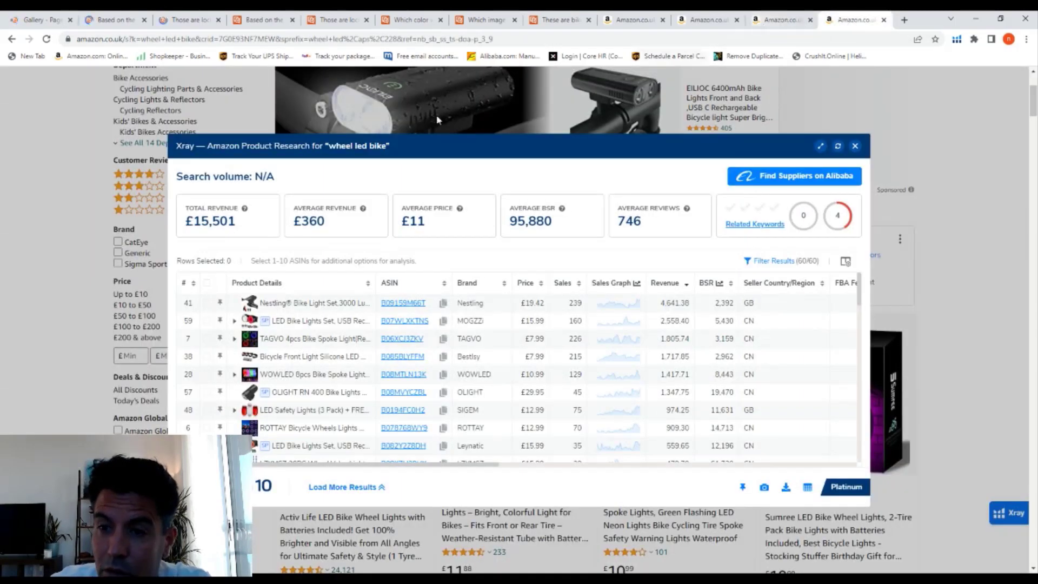
click(781, 23)
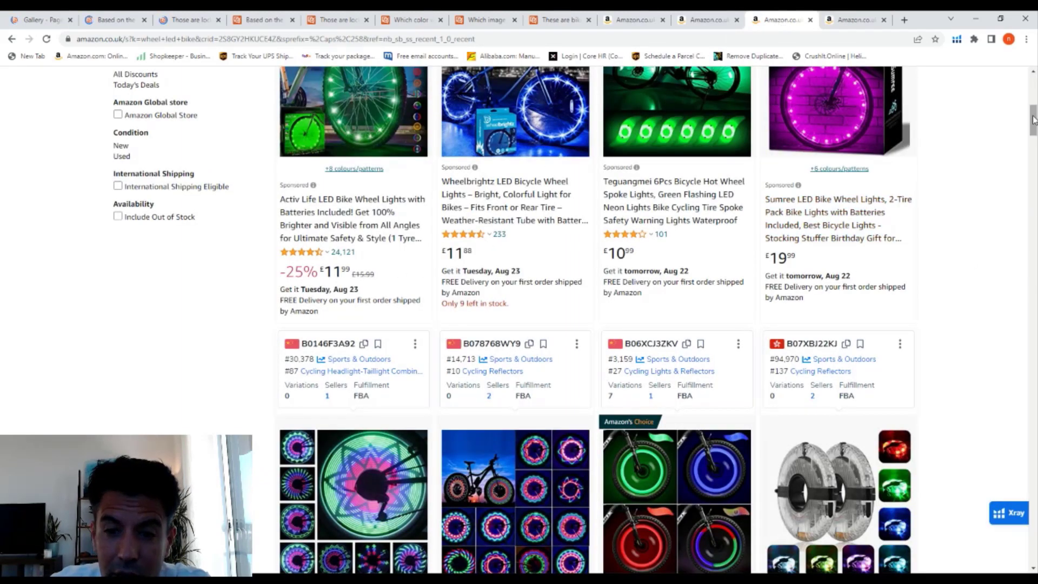
drag(1033, 118, 1027, 102)
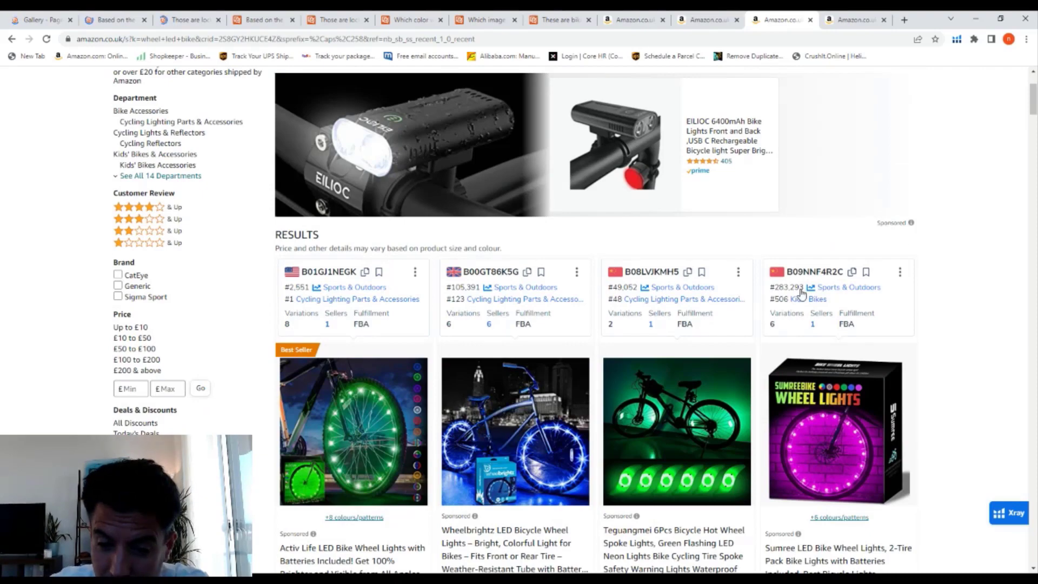
drag(1032, 108, 1034, 179)
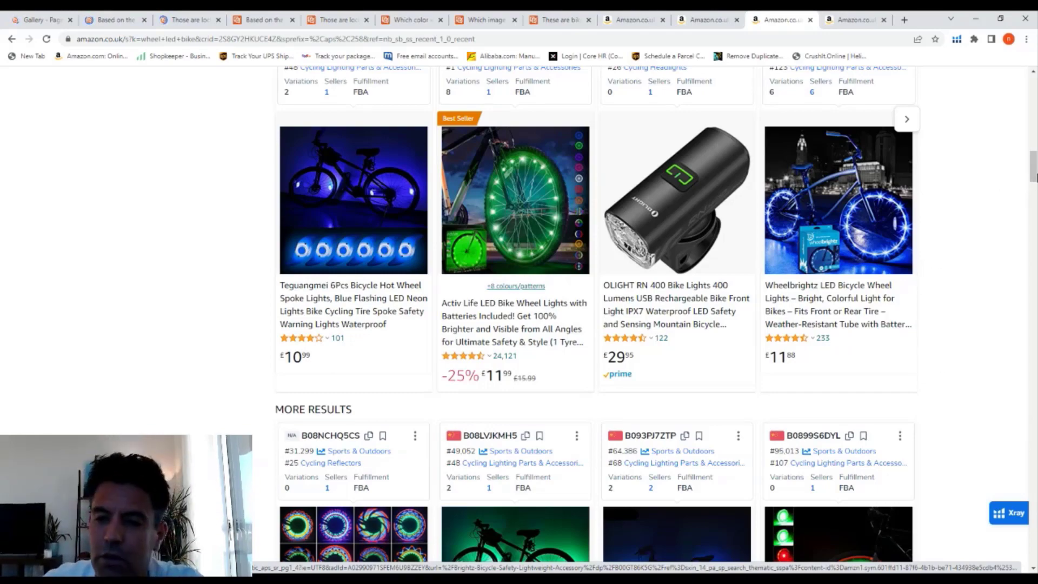
scroll(701, 186, up, 6)
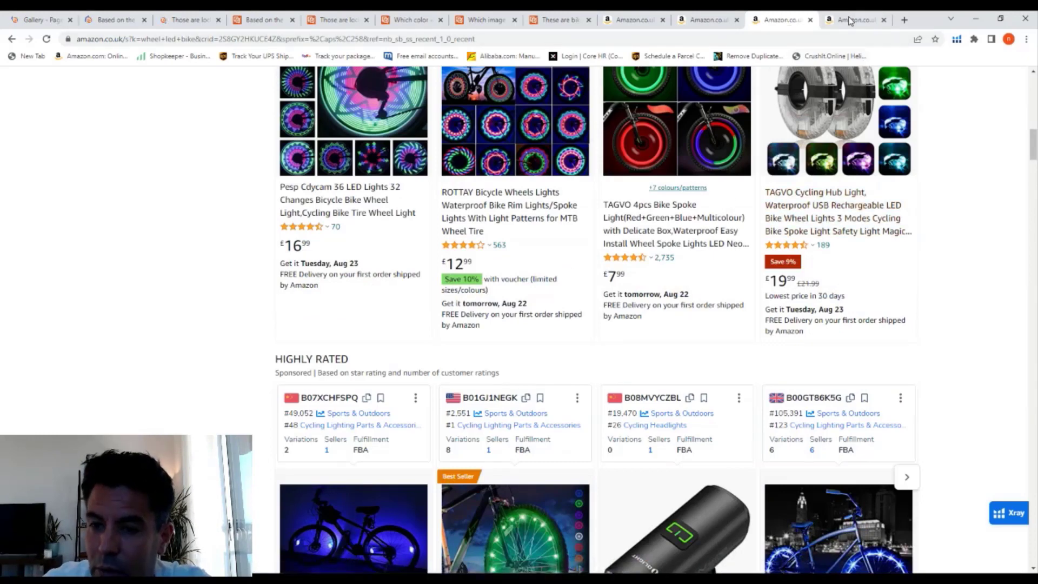
Step: Bring up the Xray table for 'wheel led bike' showing £15,501 total revenue
click(850, 21)
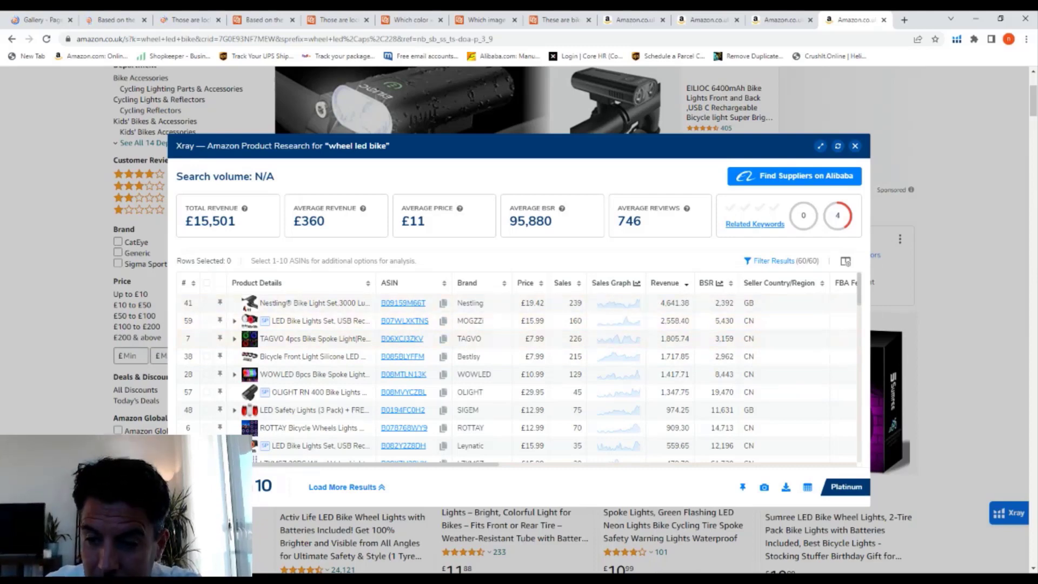
drag(860, 304, 864, 323)
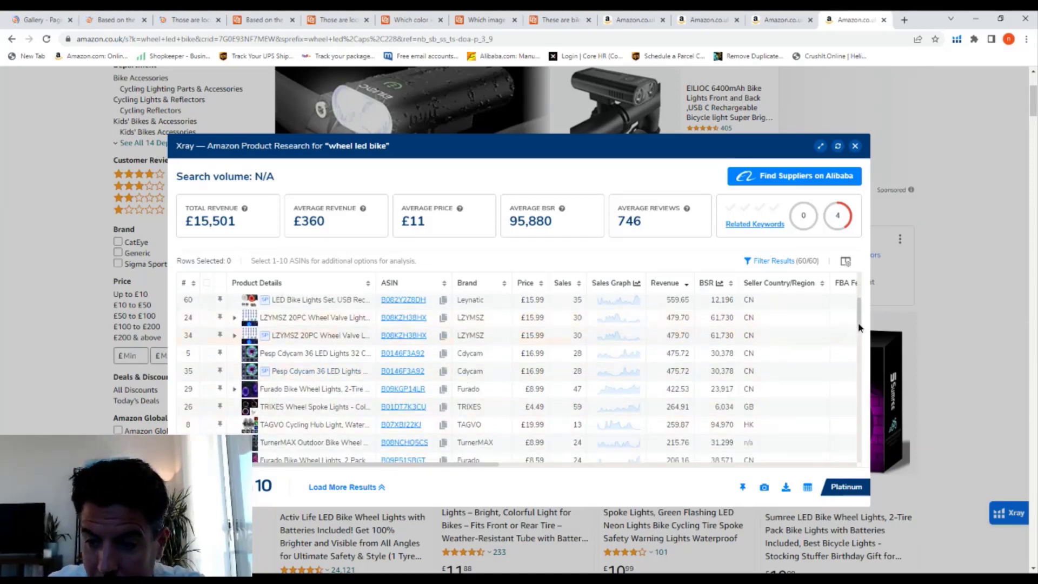
scroll(853, 320, up, 1)
scroll(852, 320, up, 3)
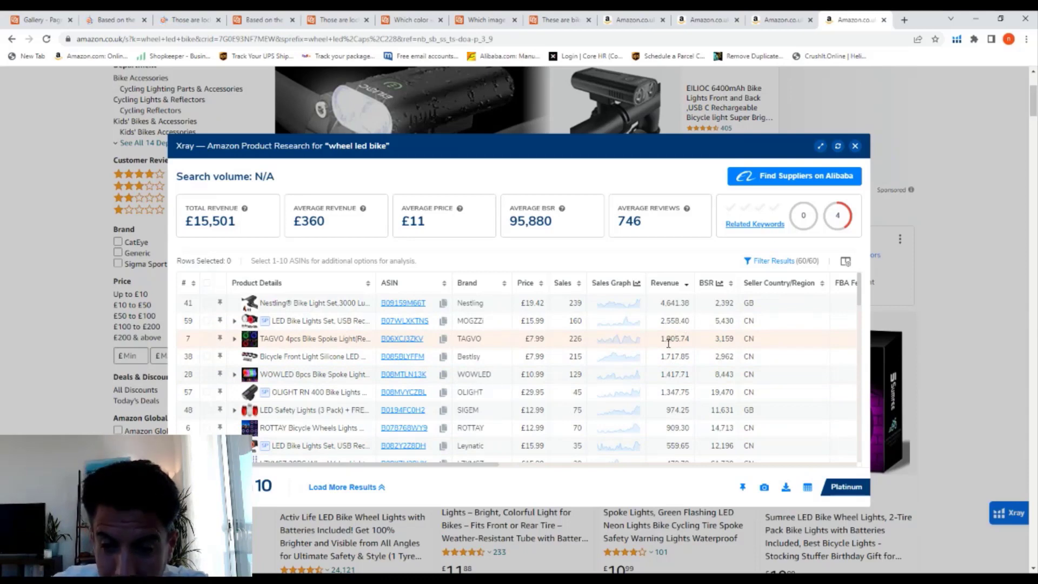
Step: Scroll the Xray table right to Ratings and Review Count, mark the TAGVO spoke lights row, then back left
scroll(367, 345, right, 1)
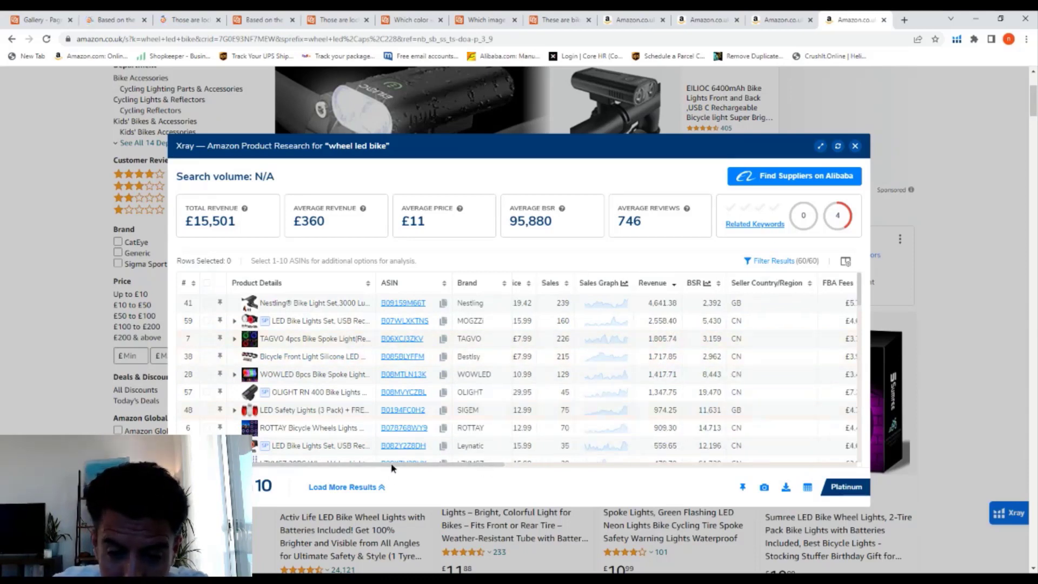
drag(393, 468, 581, 473)
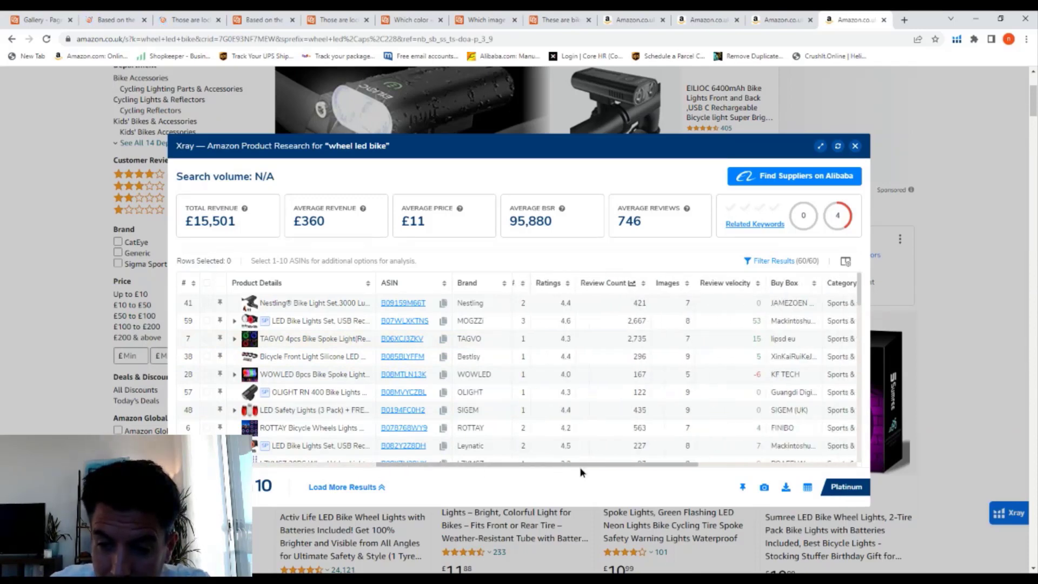
click(638, 340)
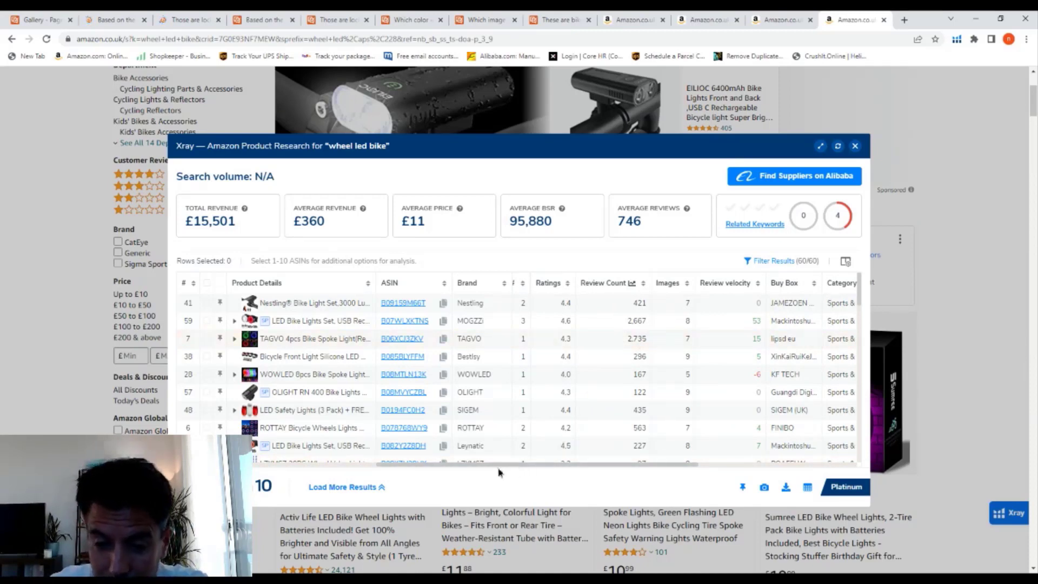
drag(493, 474, 440, 474)
click(319, 473)
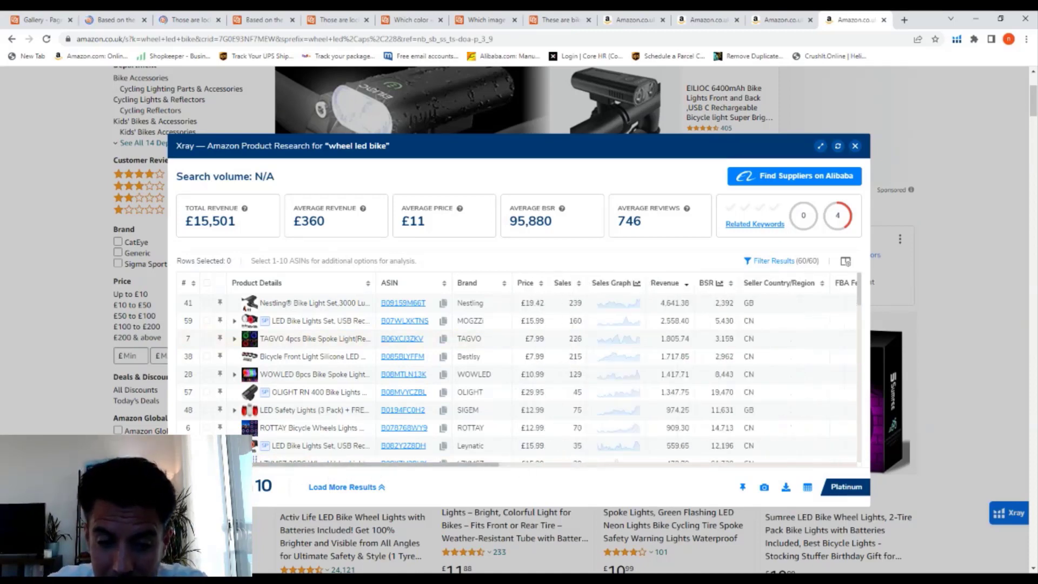
scroll(664, 376, up, 2)
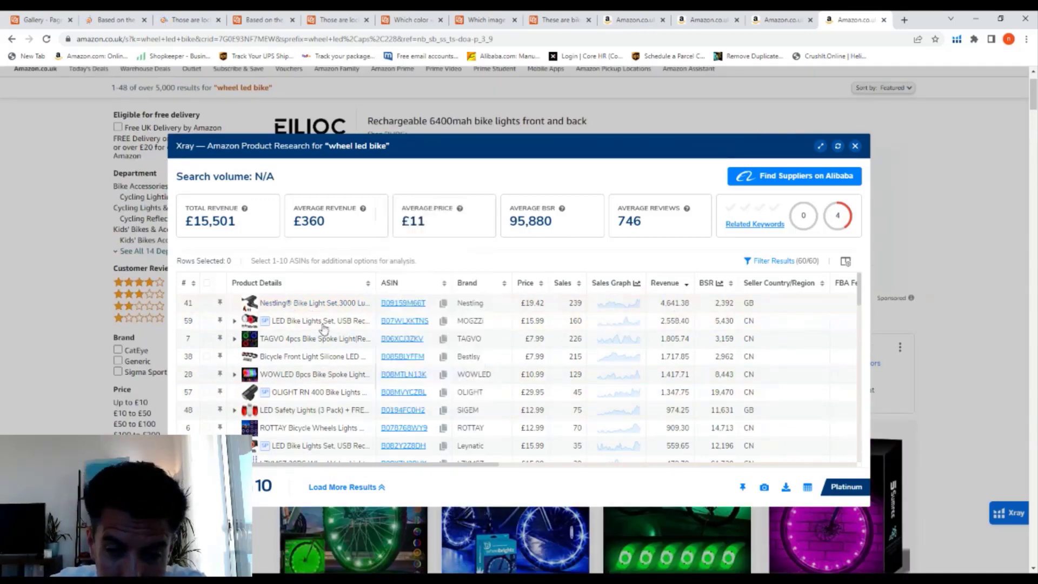
mouse_move(310, 308)
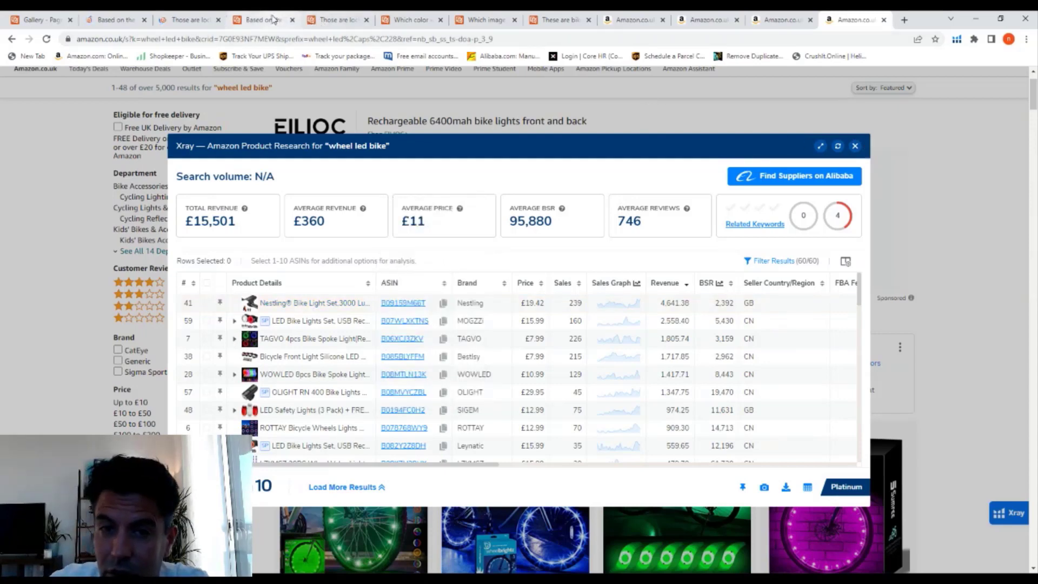
Step: View the lock boxes poll with Option C winning at 61, then return to Amazon's bike-light results
click(273, 20)
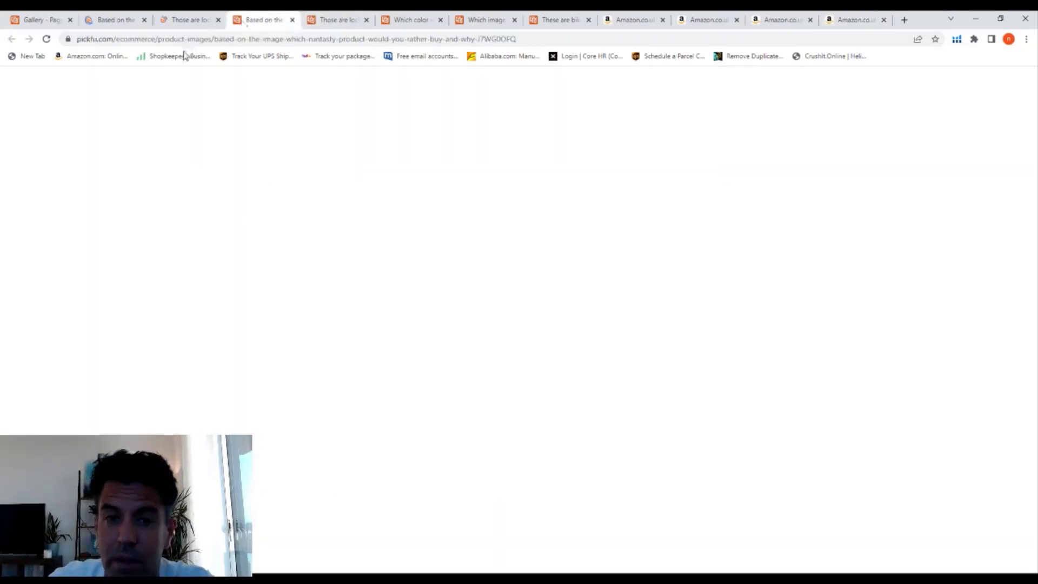
click(340, 21)
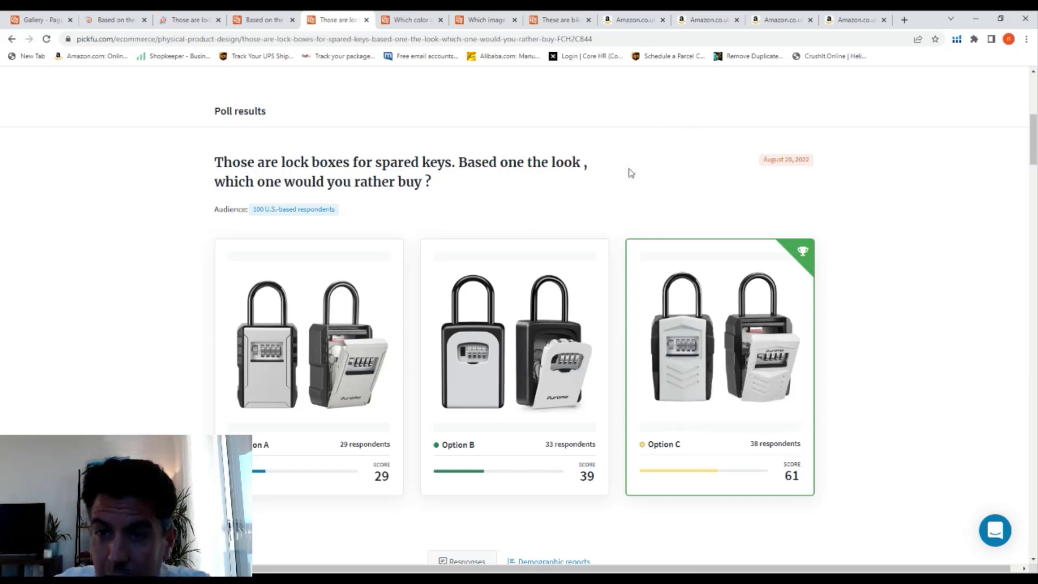
click(778, 20)
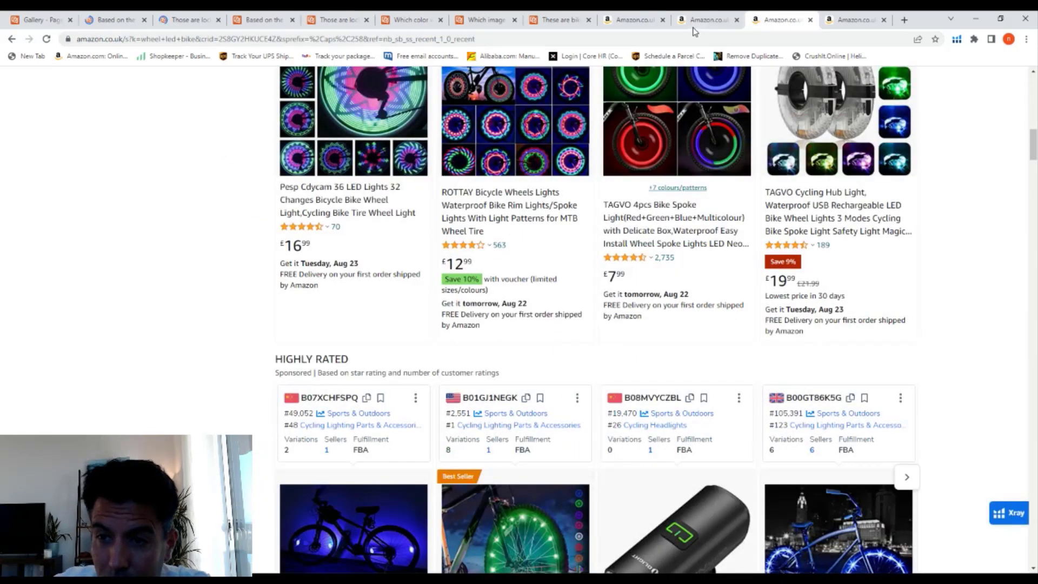
Step: Load the Amazon 'lock boxes for keys' results, reloading once, and recheck the lock-box poll winner
click(628, 20)
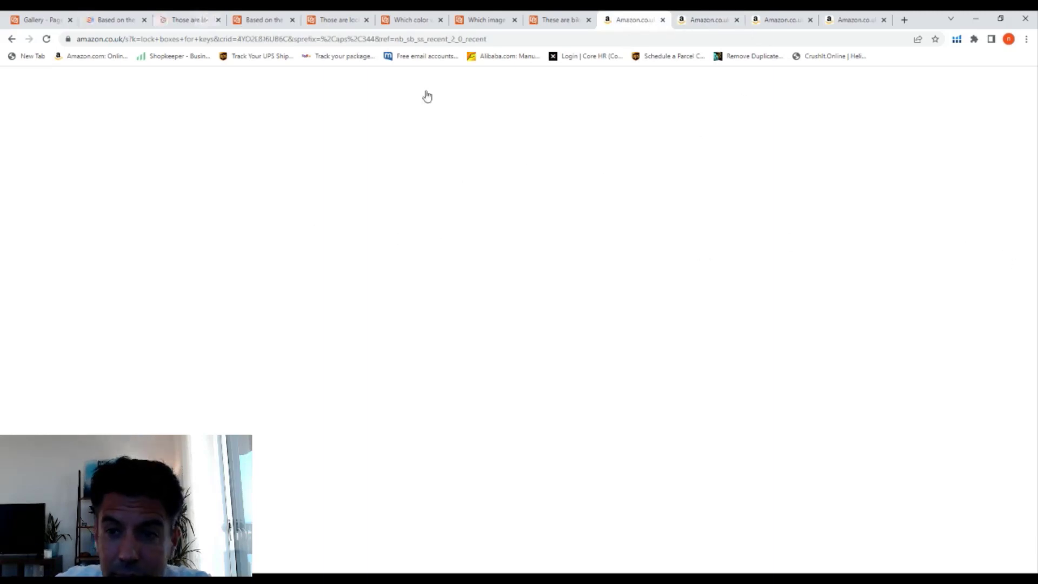
click(47, 39)
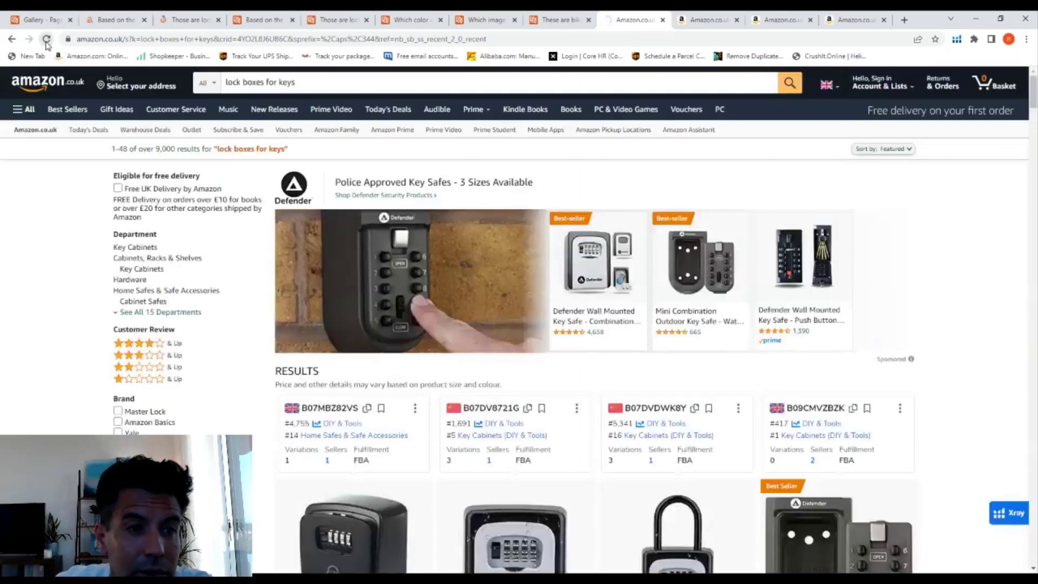
click(1034, 129)
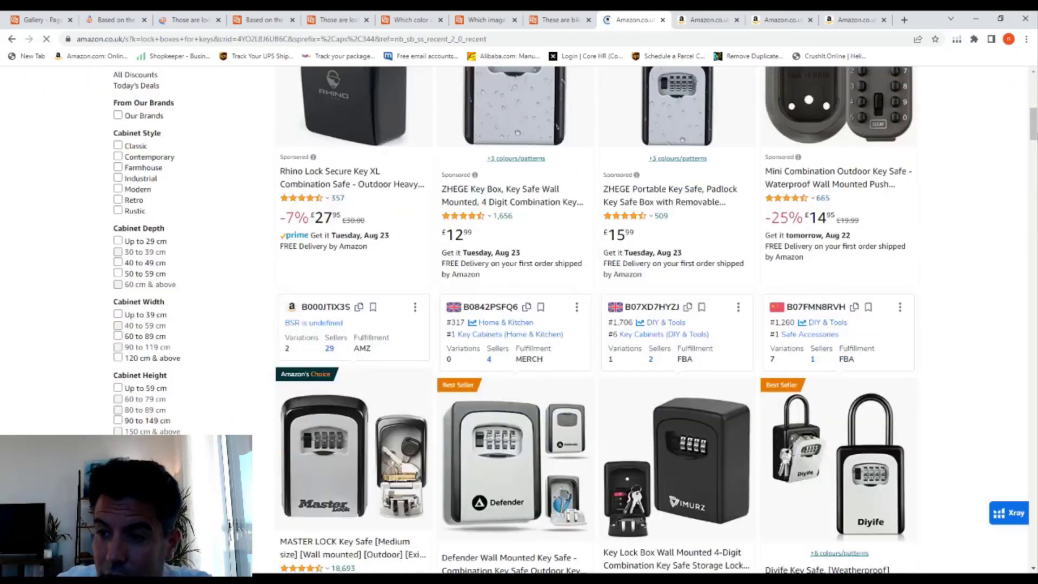
scroll(1033, 136, down, 4)
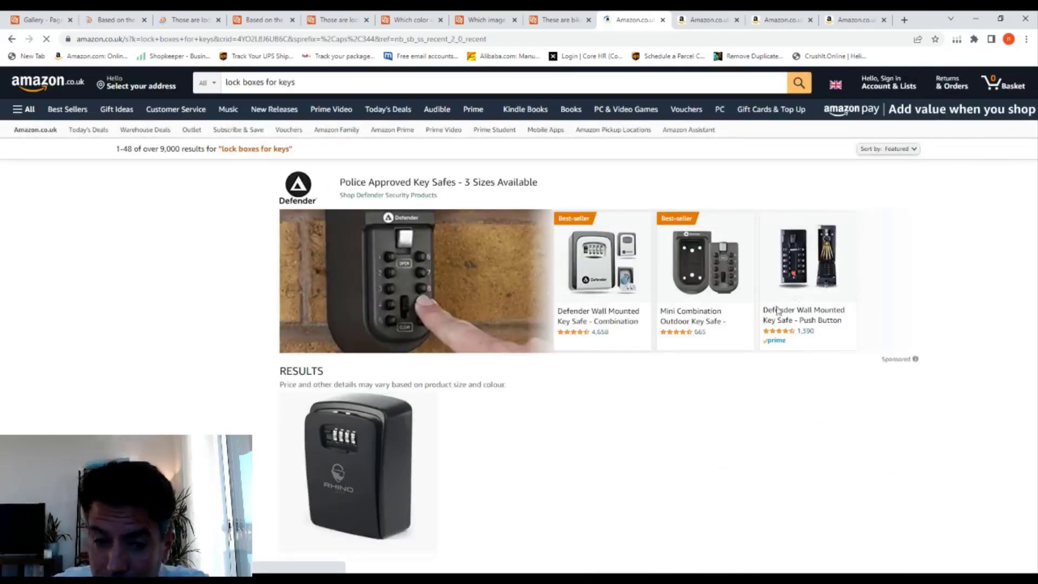
scroll(638, 343, down, 6)
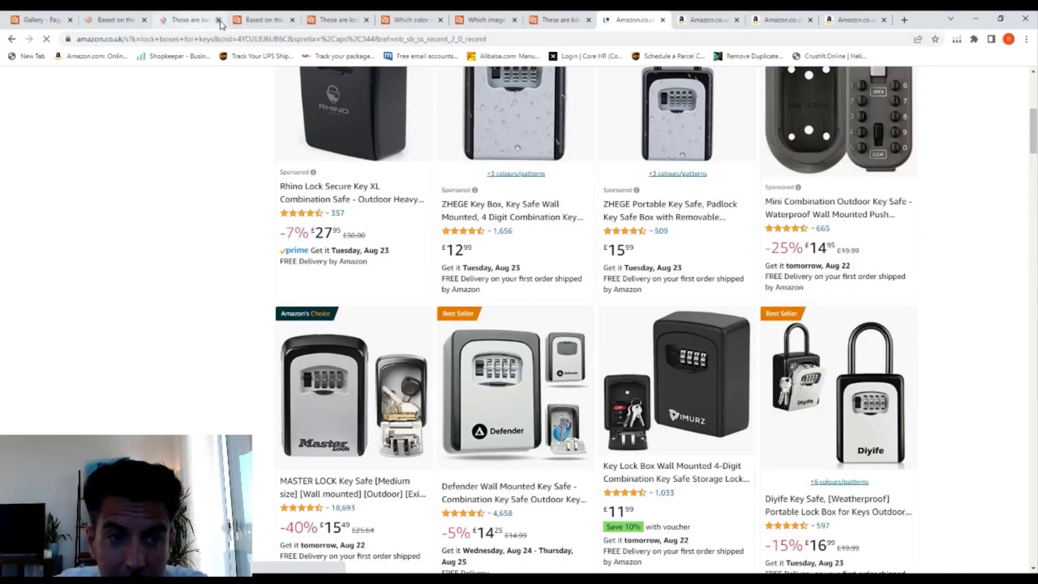
click(335, 20)
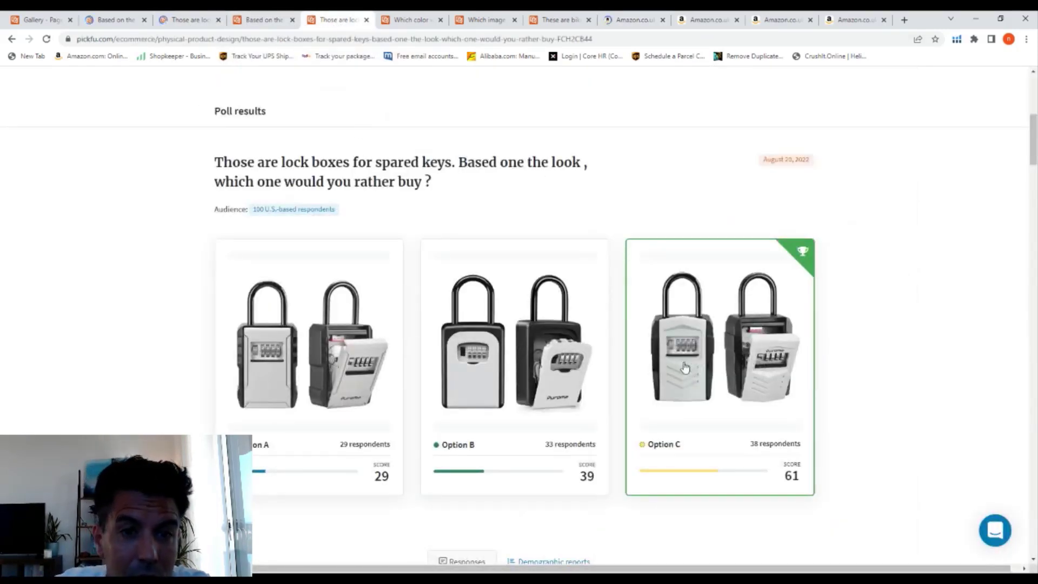
click(626, 20)
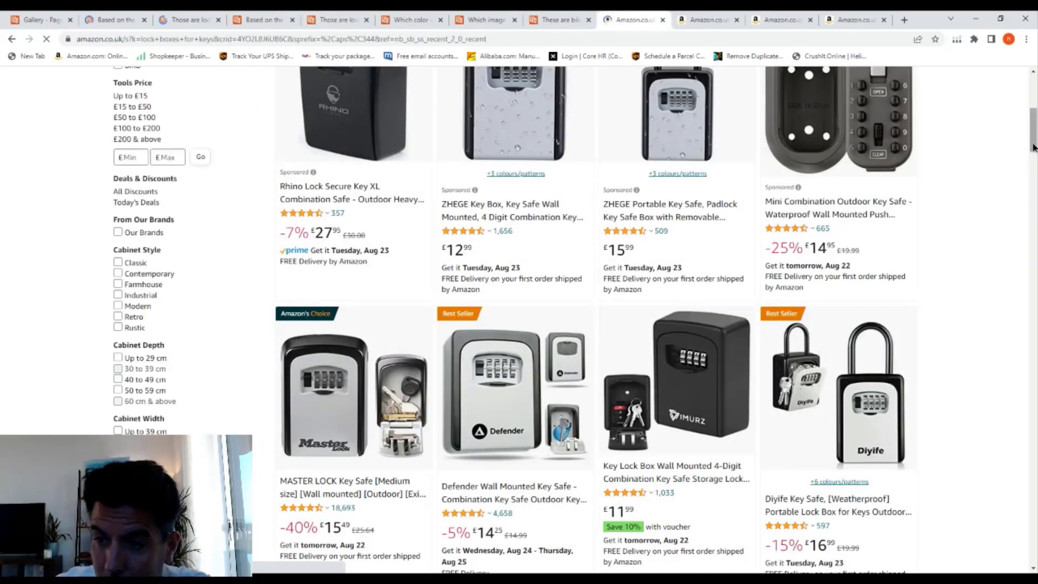
Step: Scroll down through the key safe listings (Master Lock, Diyife, Defender) and back up to RESULTS
scroll(1032, 168, down, 6)
scroll(574, 319, down, 10)
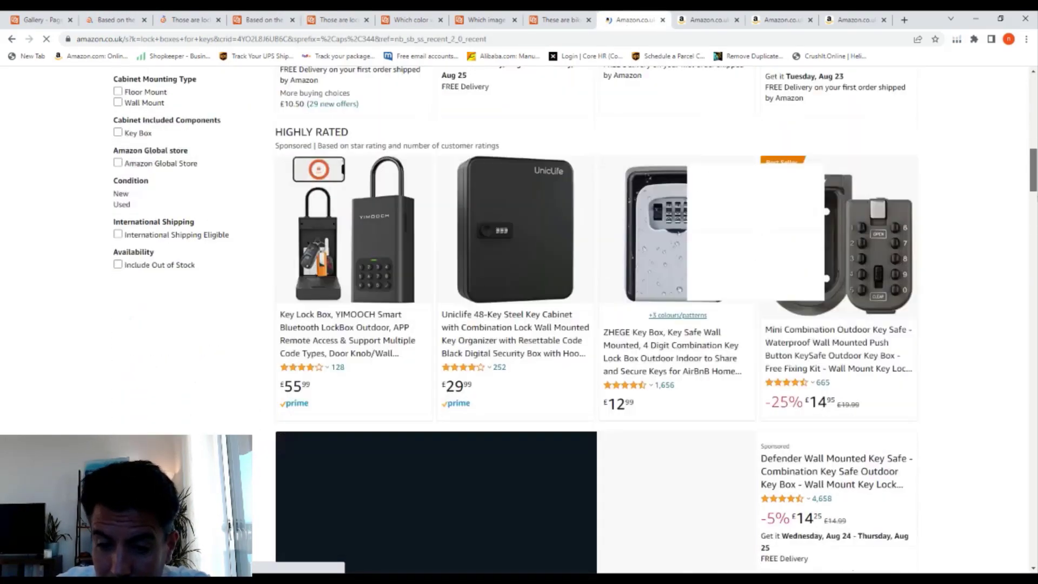
scroll(575, 319, down, 11)
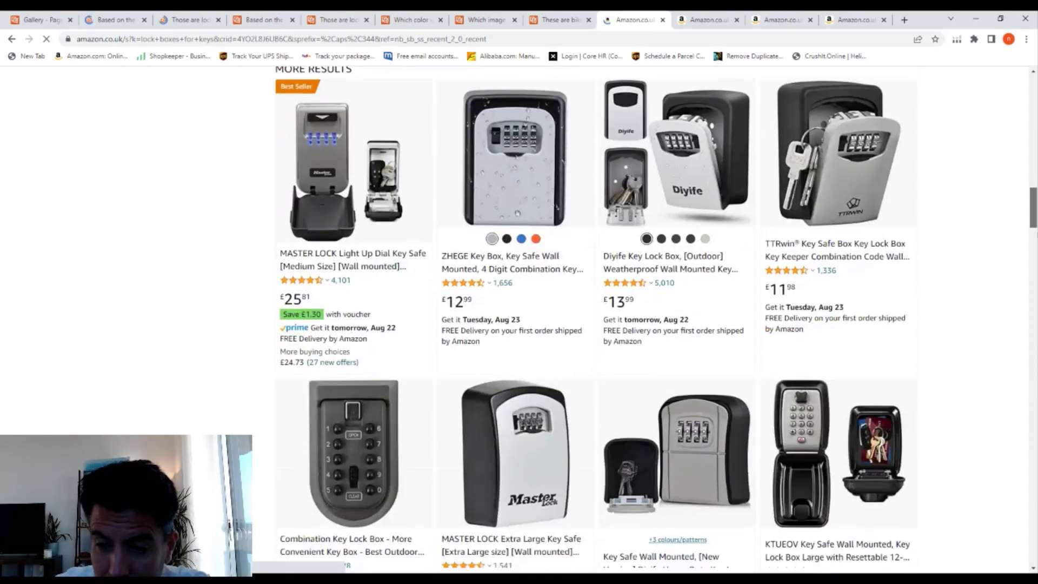
scroll(595, 319, down, 10)
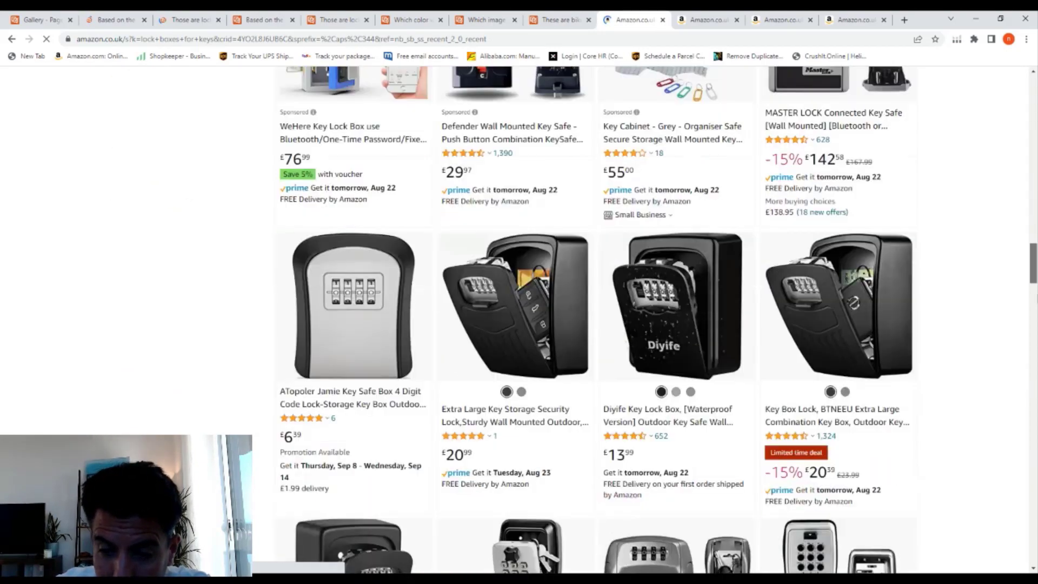
scroll(1035, 250, down, 2)
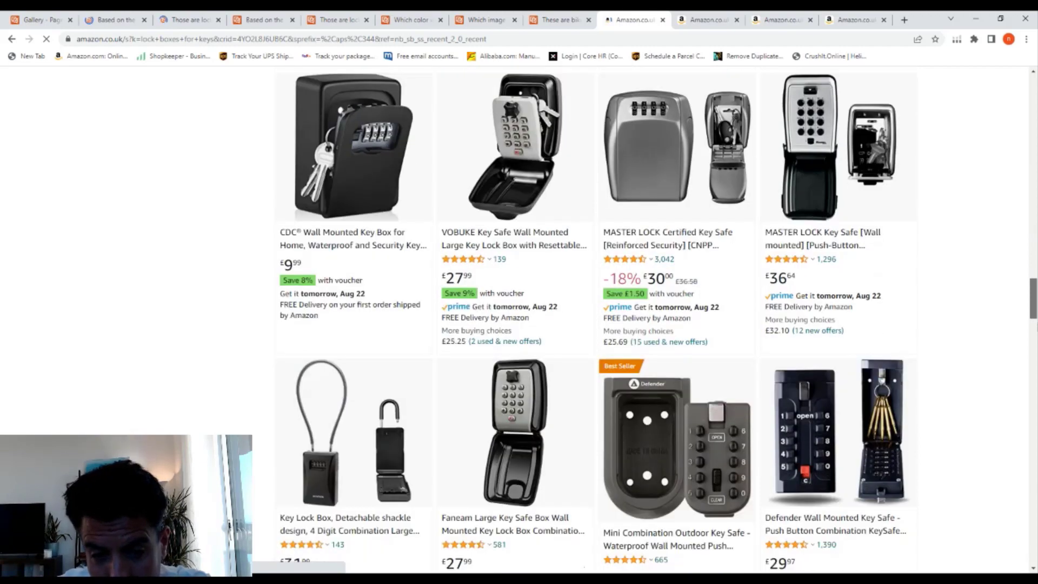
scroll(1034, 249, up, 15)
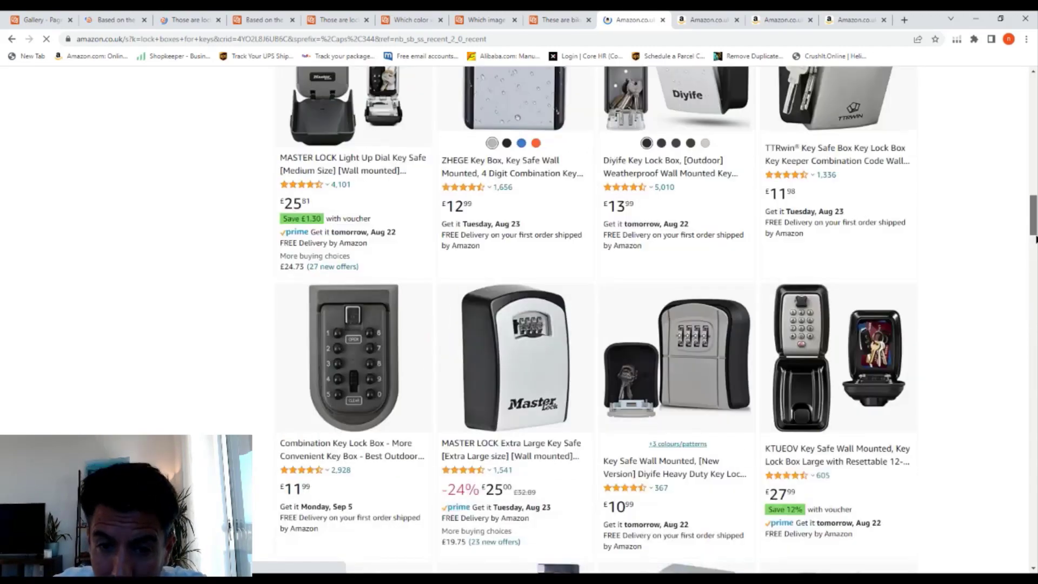
scroll(1035, 250, up, 13)
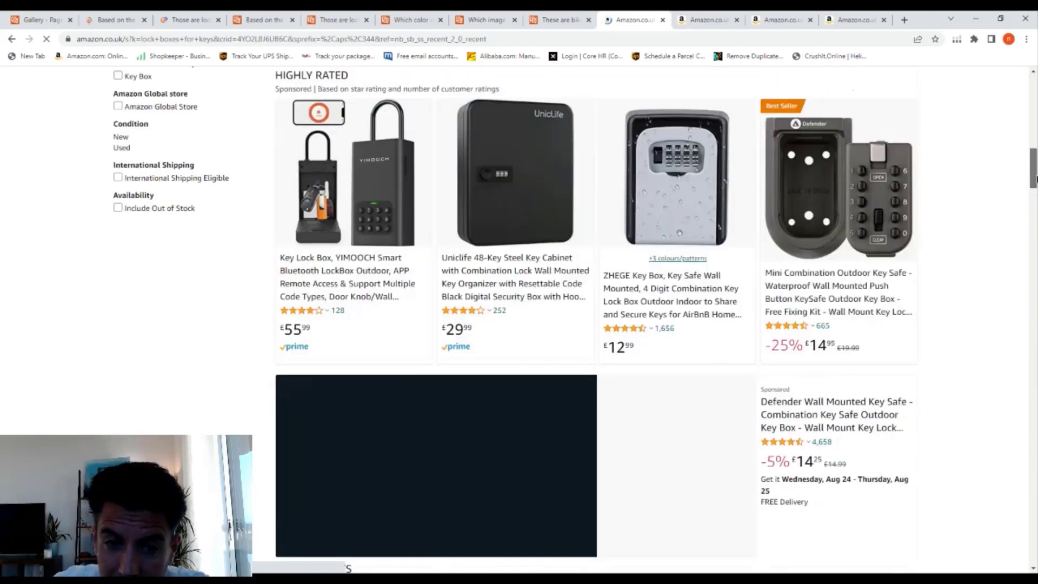
drag(1035, 178, 1035, 145)
scroll(961, 137, up, 4)
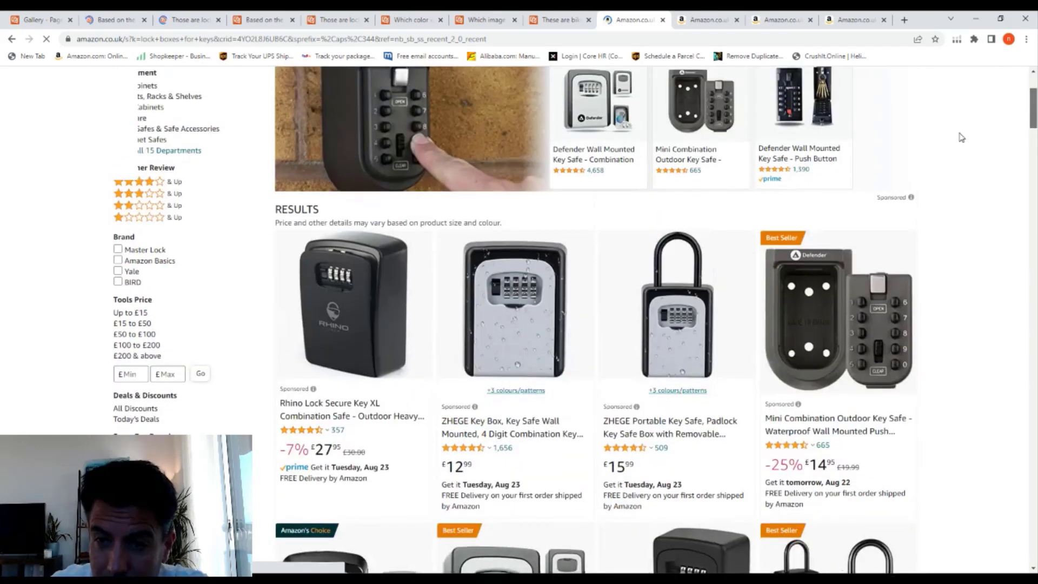
Step: Open the 'lock boxes for keys' Xray table (£401,212 revenue) and scroll right to Ratings and Review Count
click(723, 18)
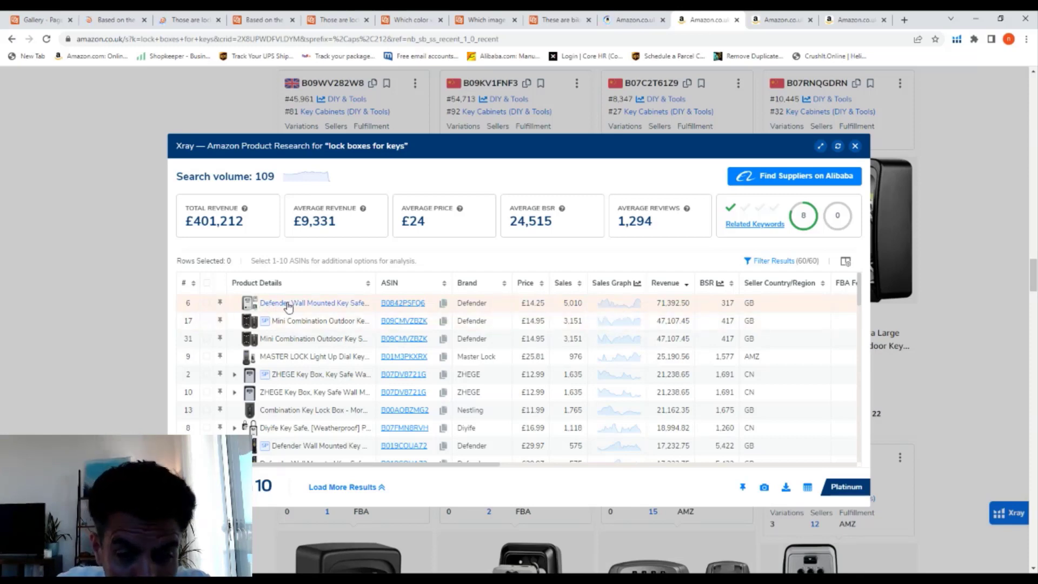
mouse_move(288, 306)
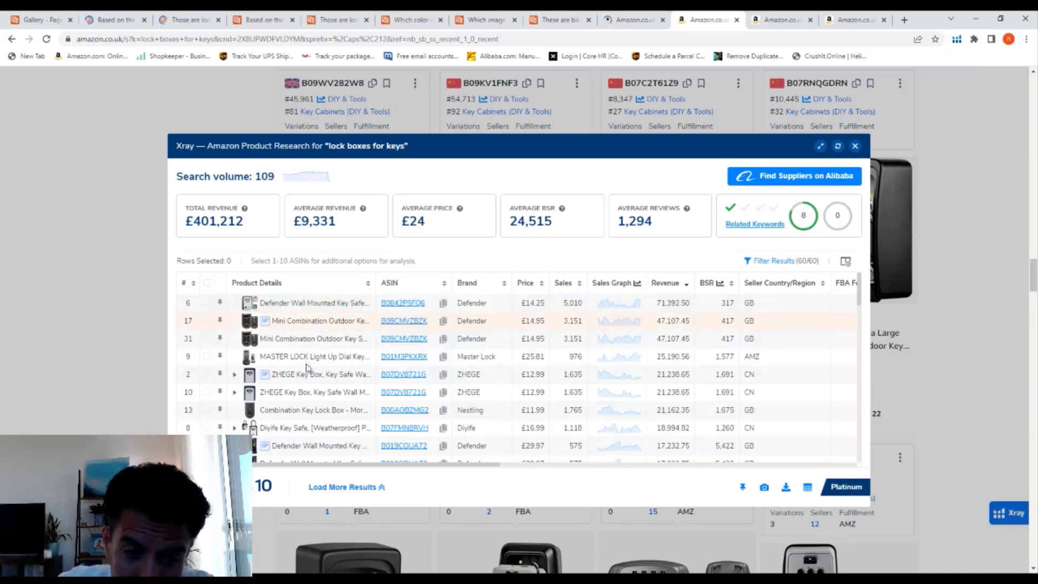
mouse_move(301, 397)
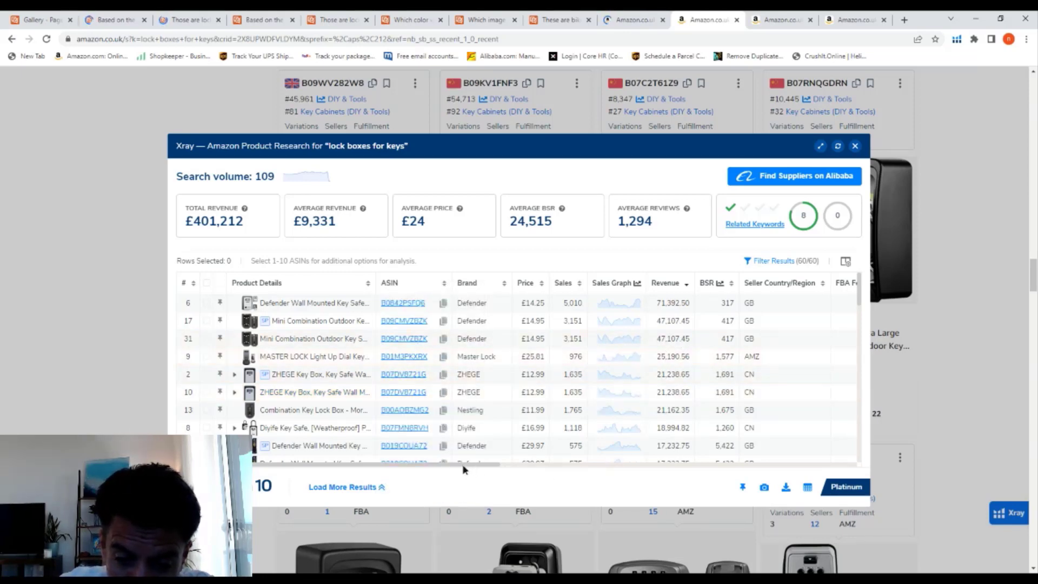
drag(465, 465, 663, 471)
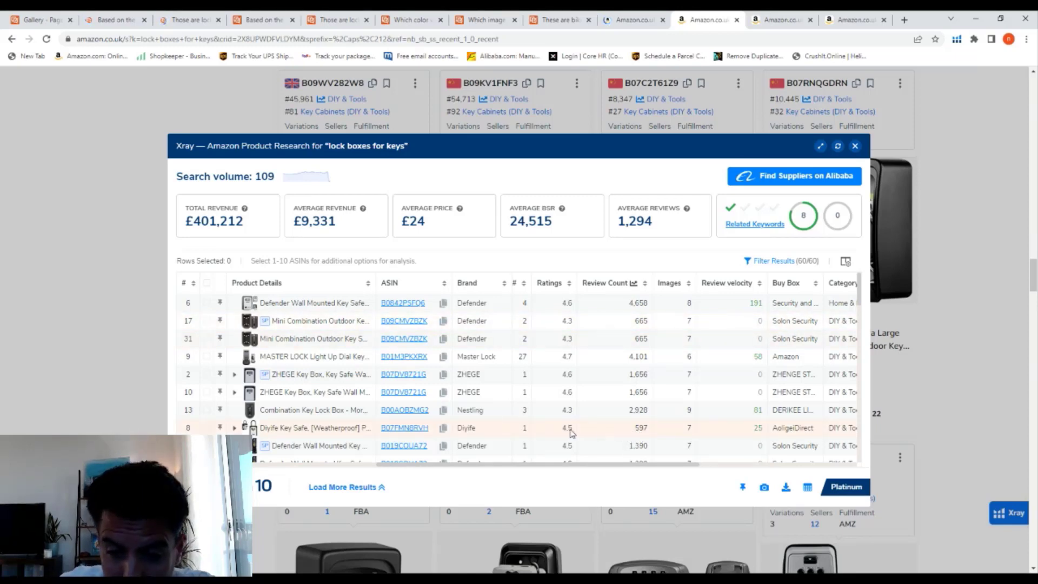
Step: Scroll the Xray table back to Revenue, BSR and FBA Fees, then return to the lock-box poll
mouse_move(298, 431)
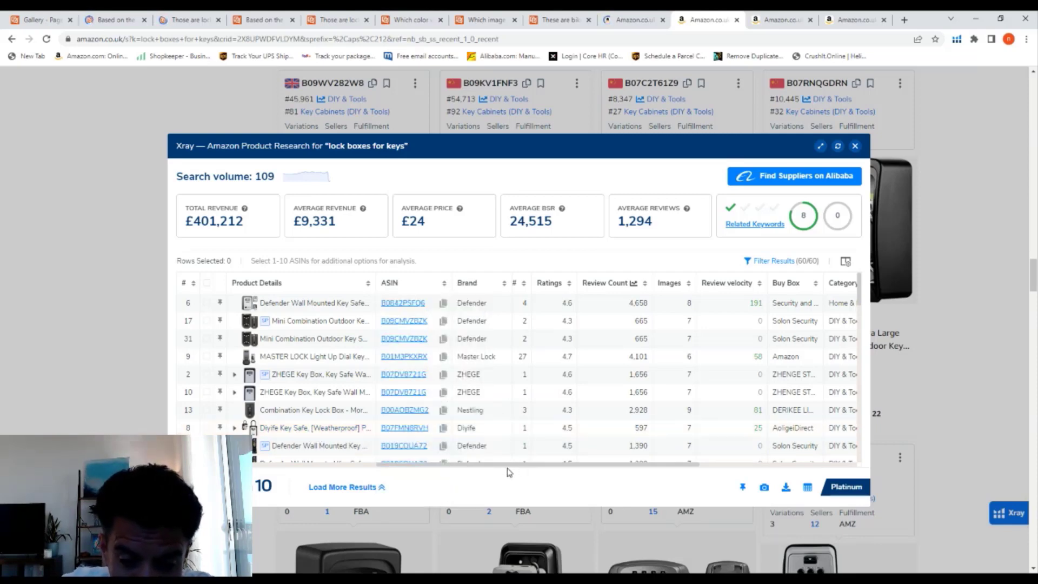
drag(493, 470, 340, 473)
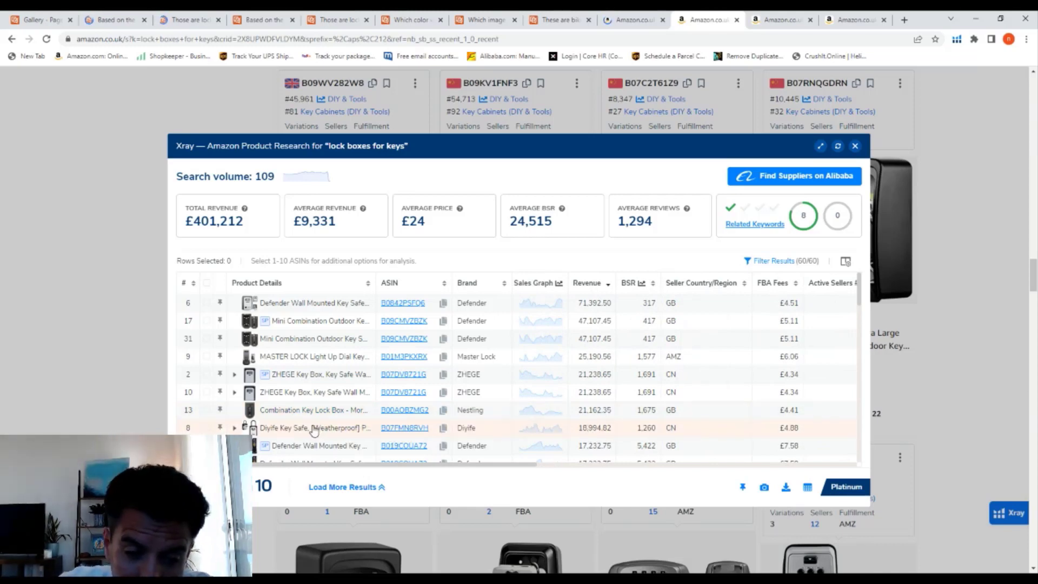
mouse_move(314, 430)
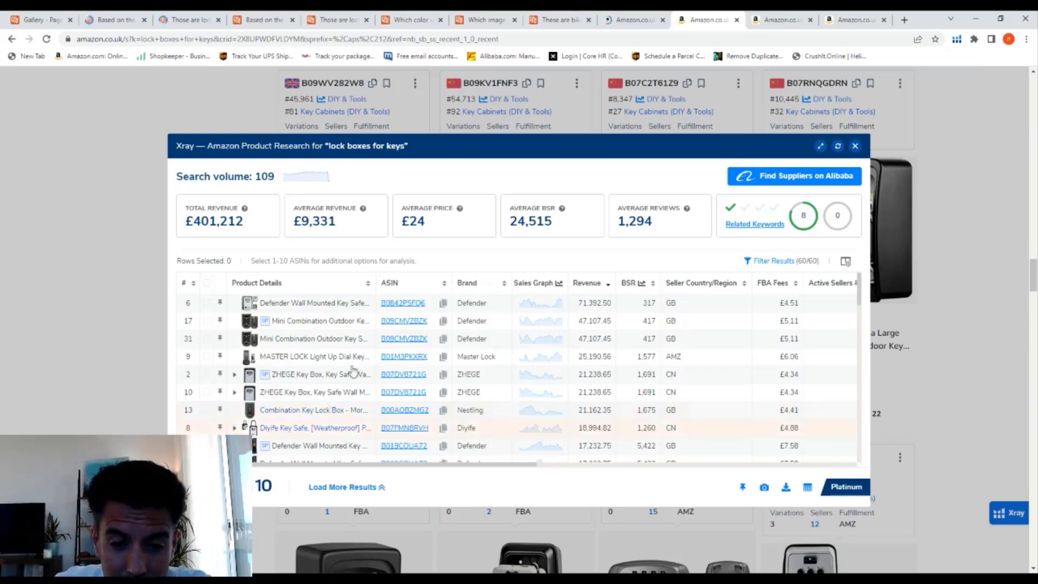
click(336, 20)
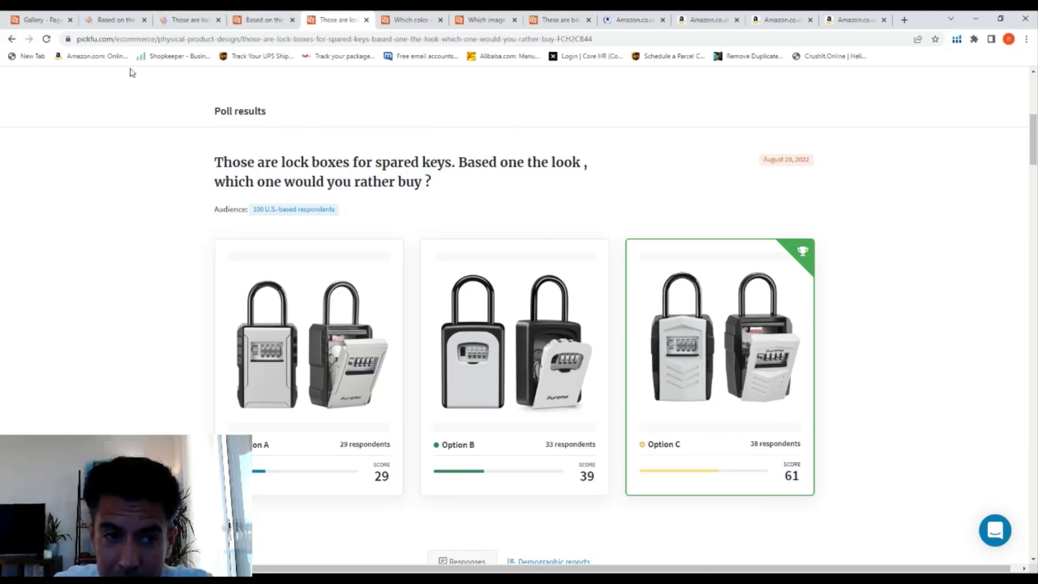
Step: Browse the PickFu public poll gallery, scrolling through the listed polls
click(45, 22)
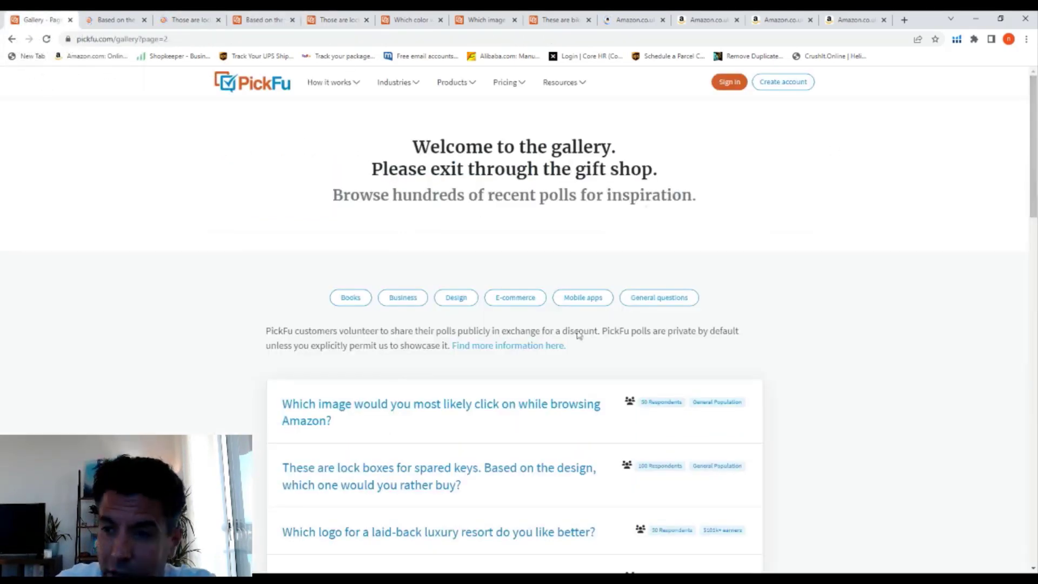
scroll(456, 441, down, 8)
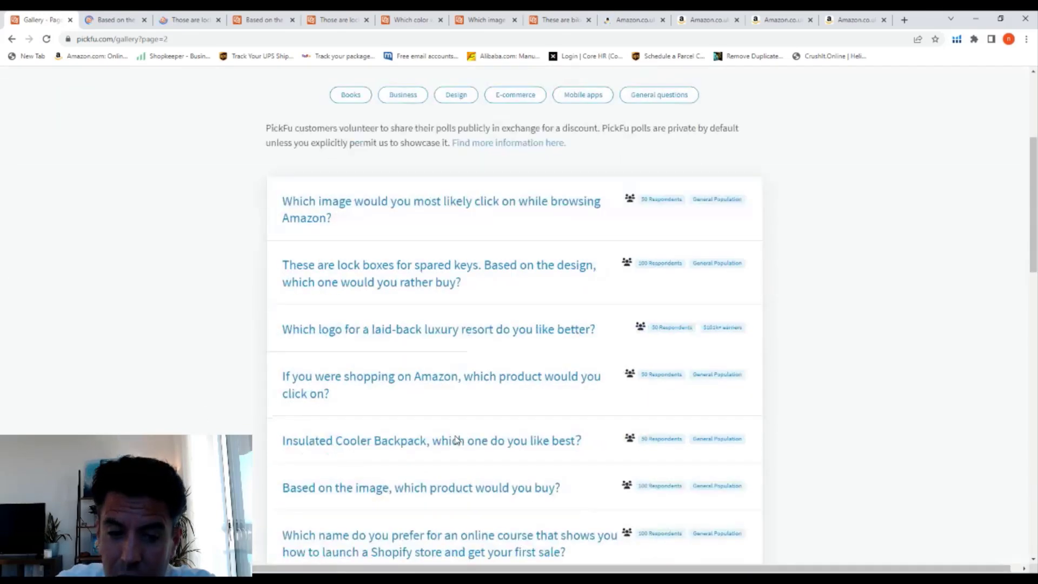
scroll(448, 432, down, 5)
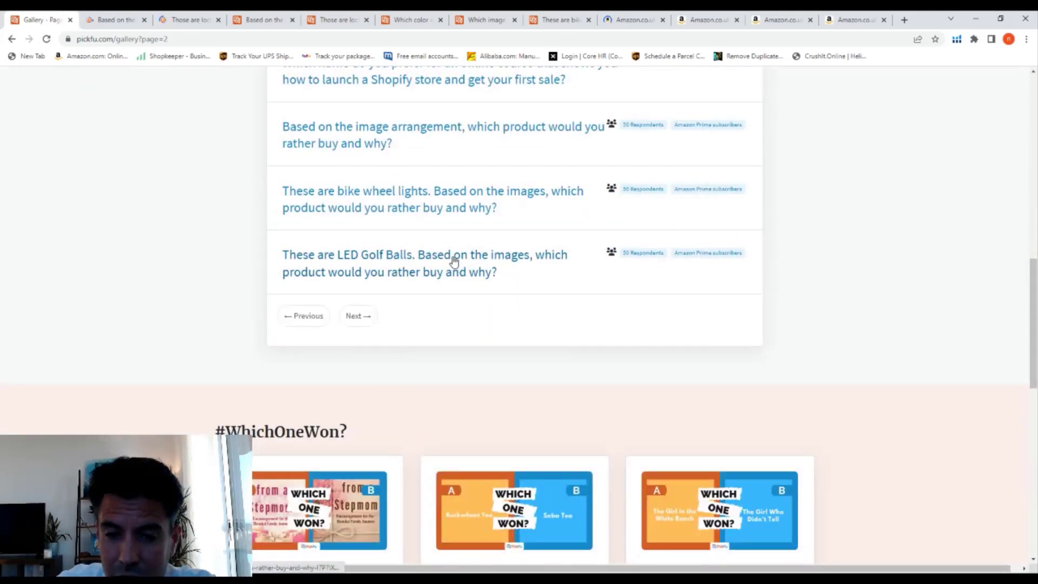
scroll(454, 267, up, 4)
Step: Look over the Runtasty image test, lock-box and mesh pouch colour polls, ending on the Amazon image-click poll
click(264, 19)
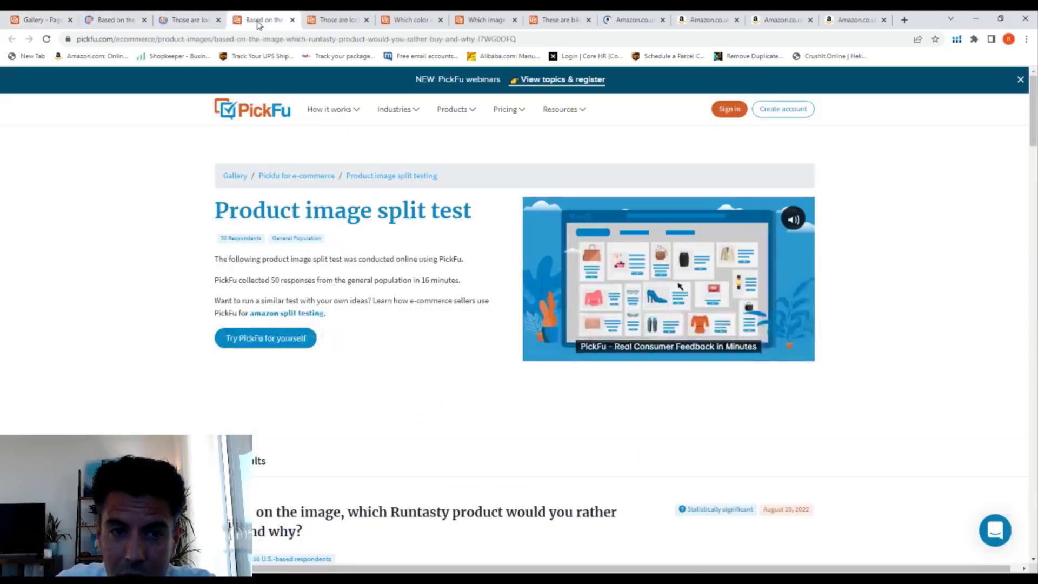
click(344, 19)
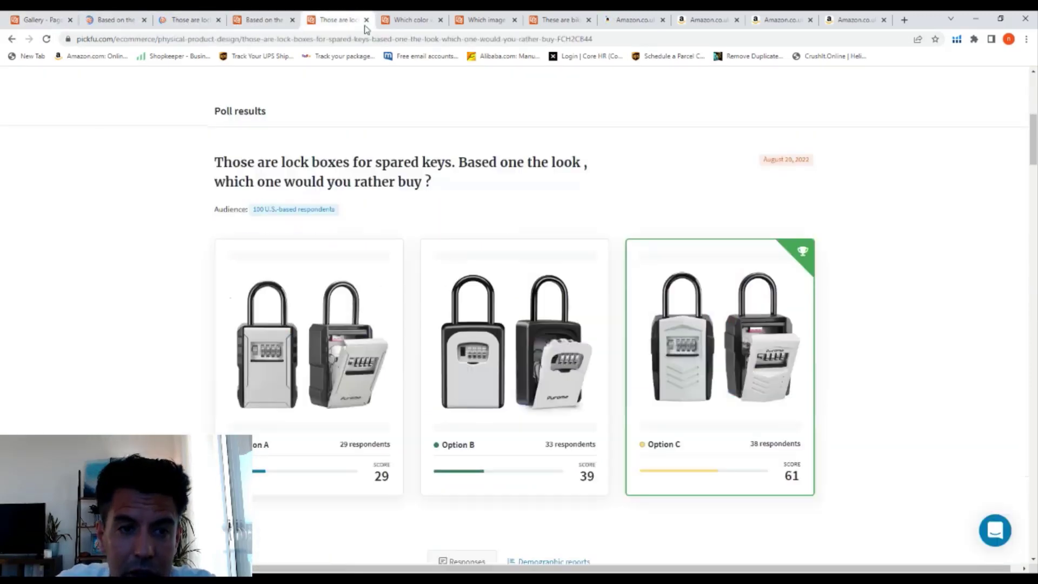
click(421, 20)
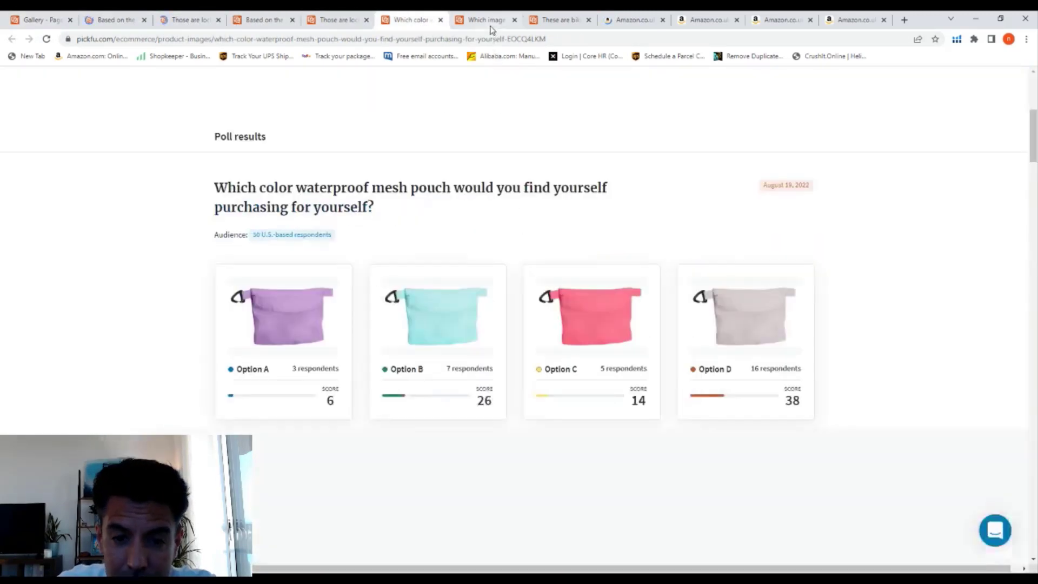
click(485, 22)
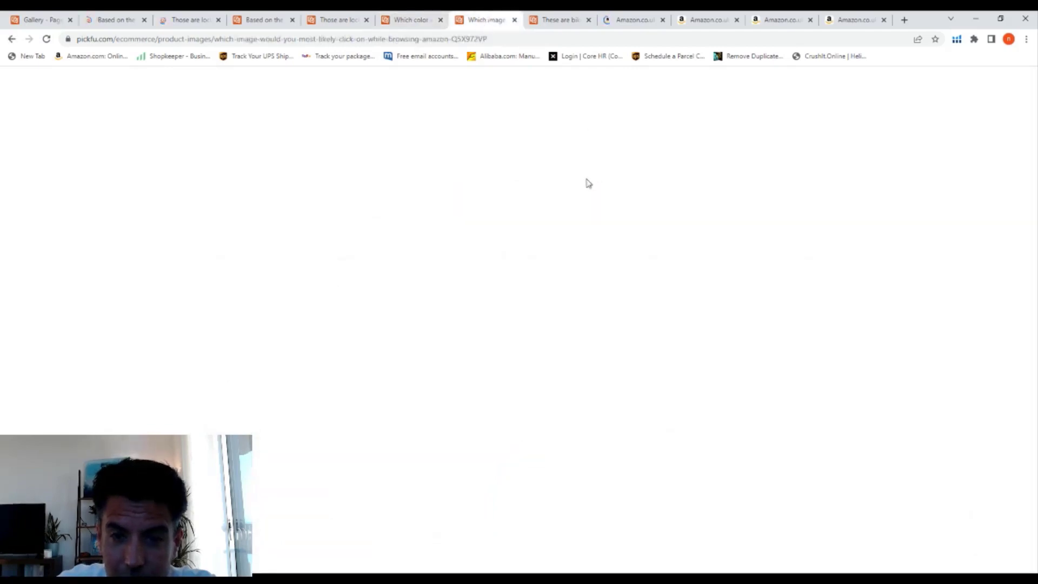
Step: Check the wheel LED bike light search, then return to the lock boxes for keys Xray results (£401,212 revenue)
click(713, 21)
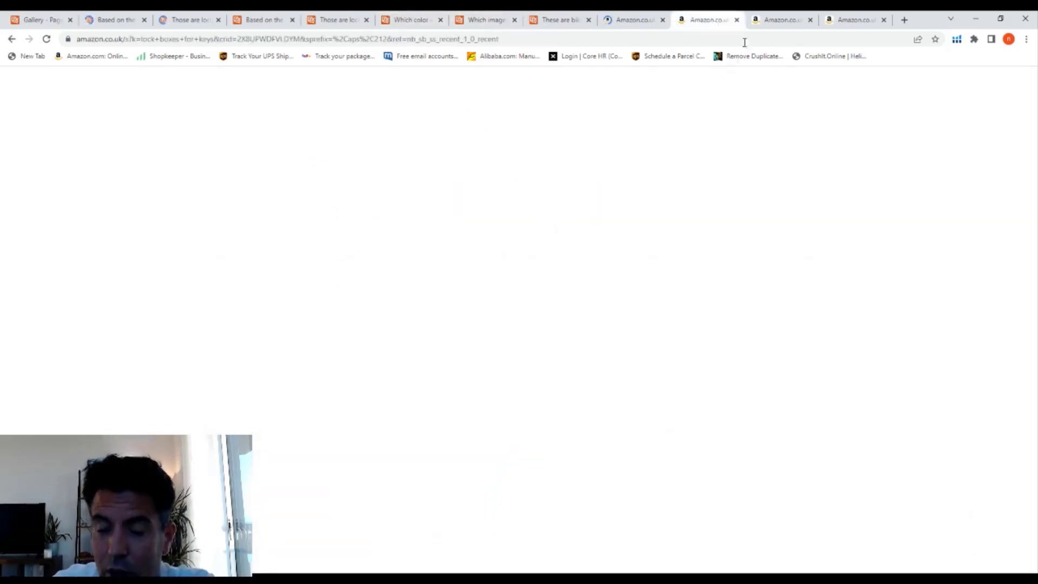
click(770, 23)
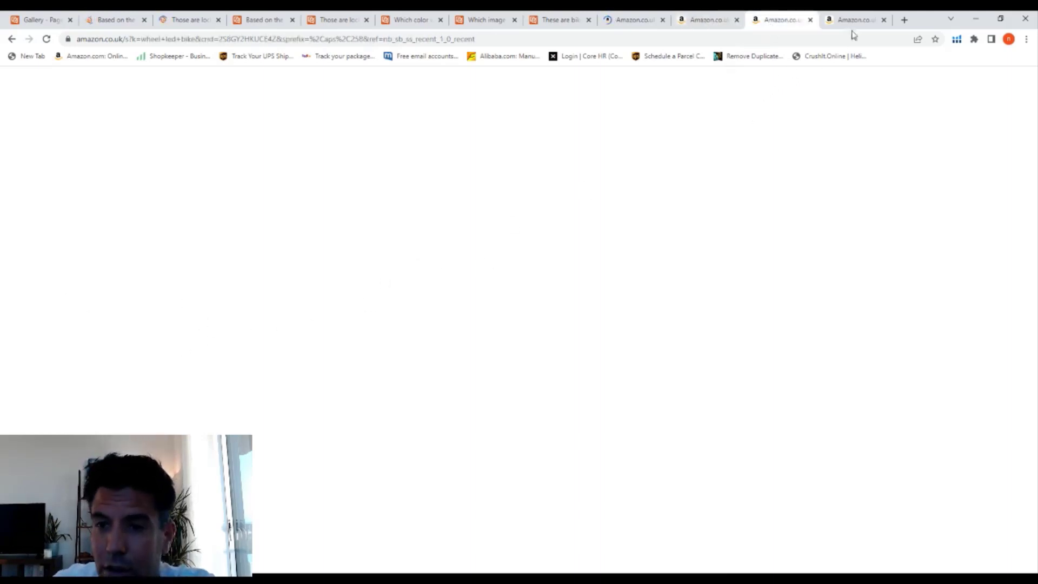
click(706, 20)
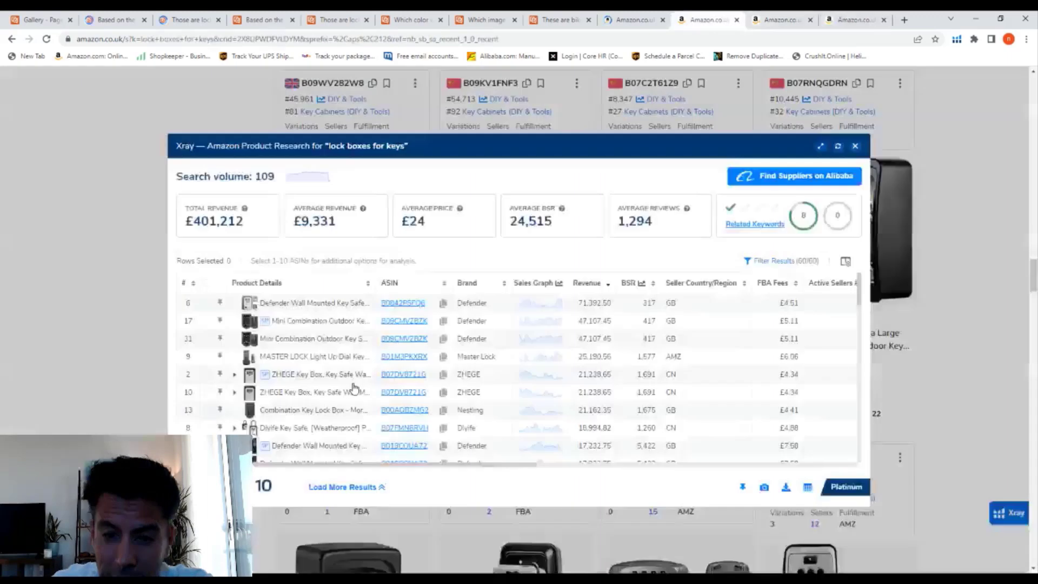